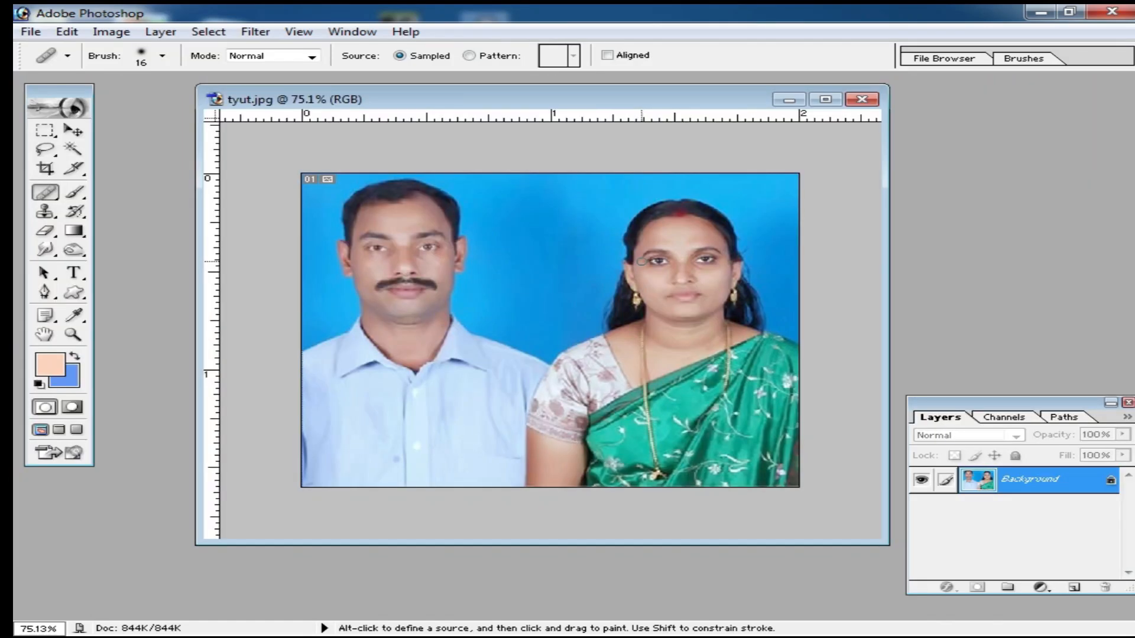
Select the entire backdrop around both people with the Magic Wand, feather the selection, and fill it with the lighter blue background colour
click(73, 149)
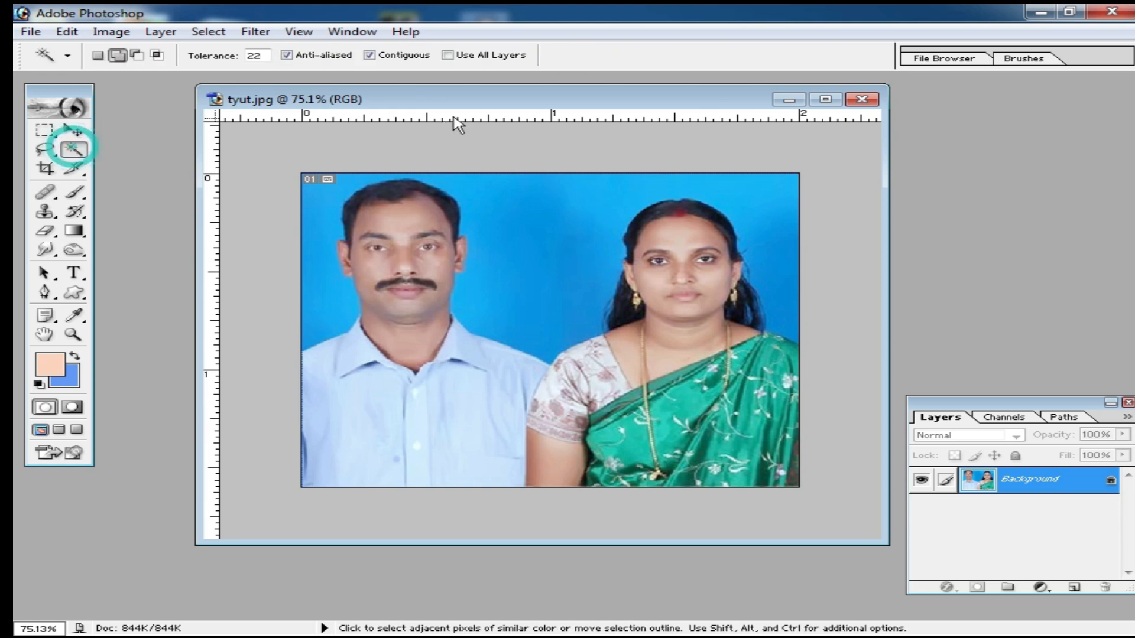
double_click(520, 99)
key(ctrl+plus)
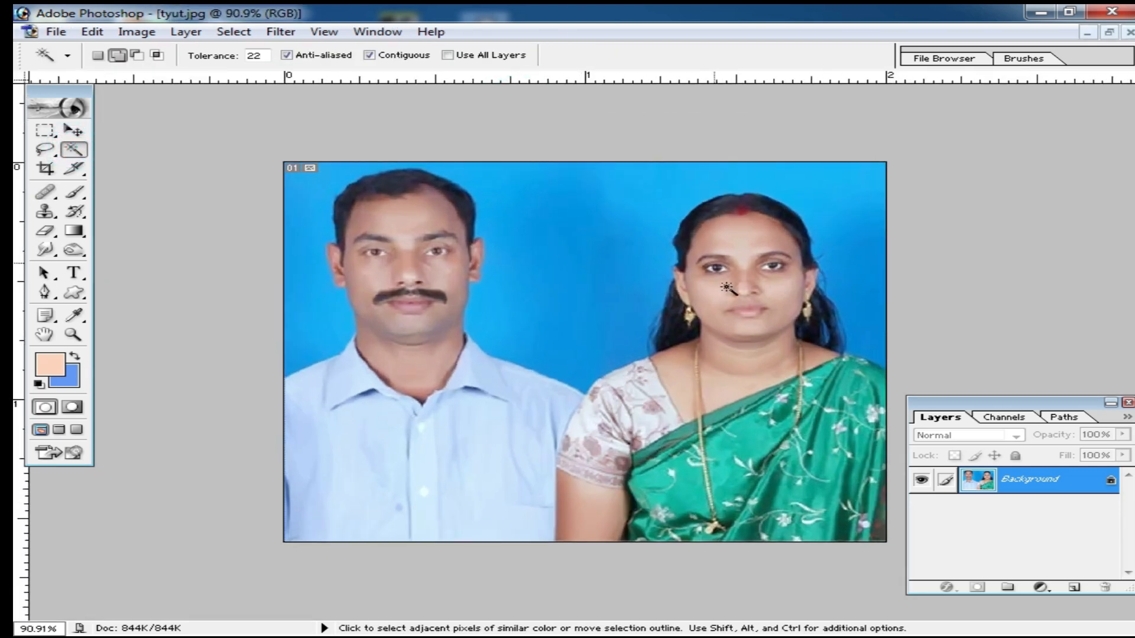
click(602, 260)
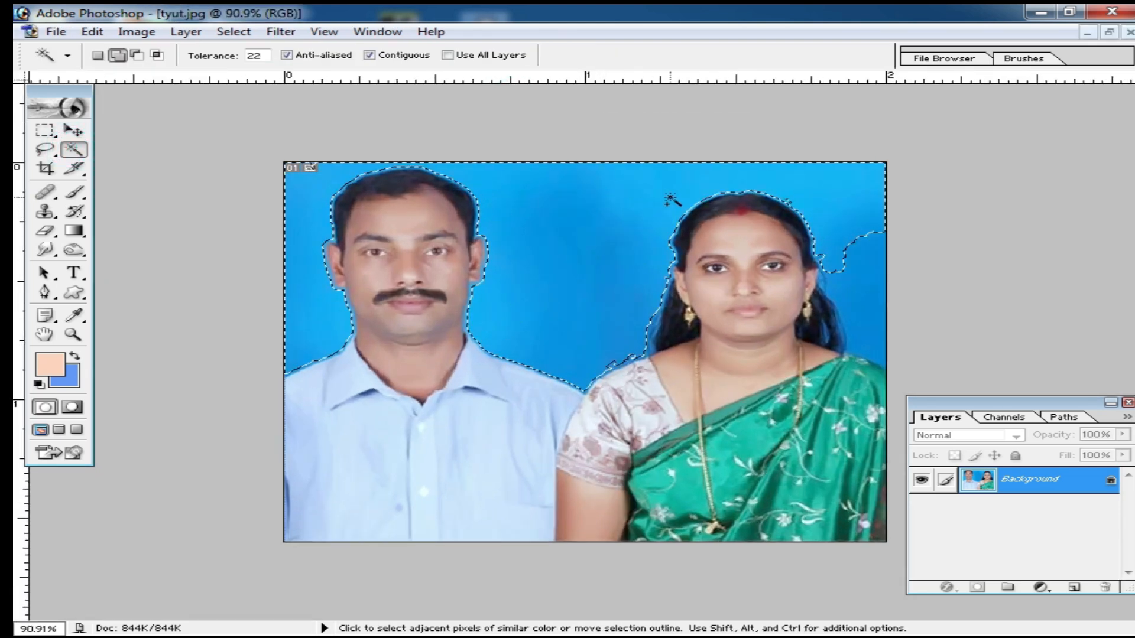
shift+click(857, 296)
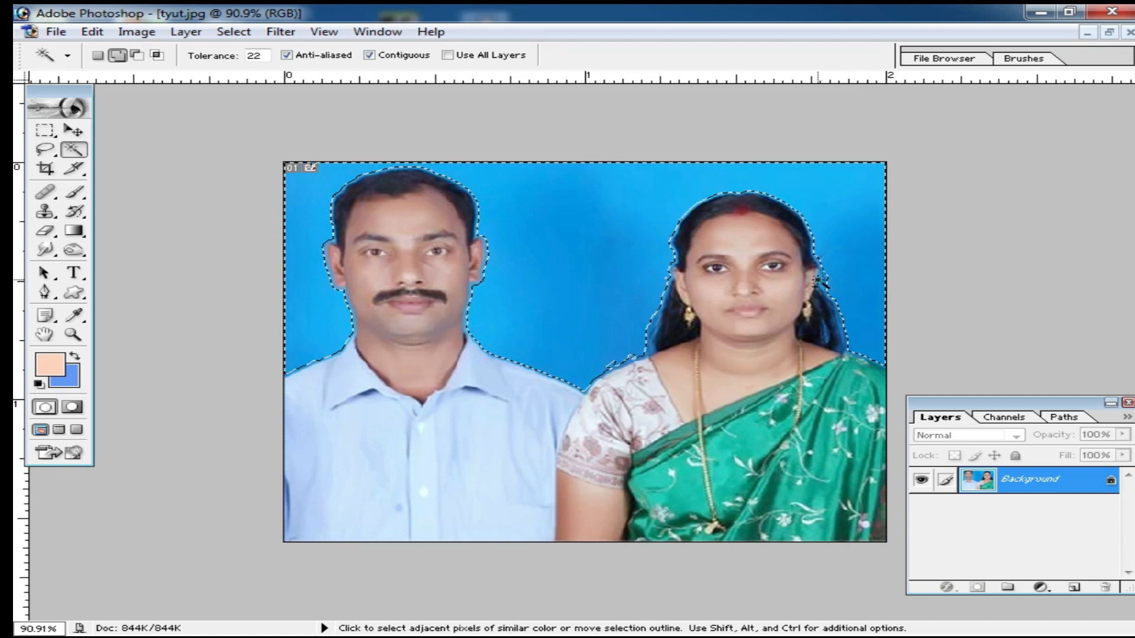
shift+click(615, 363)
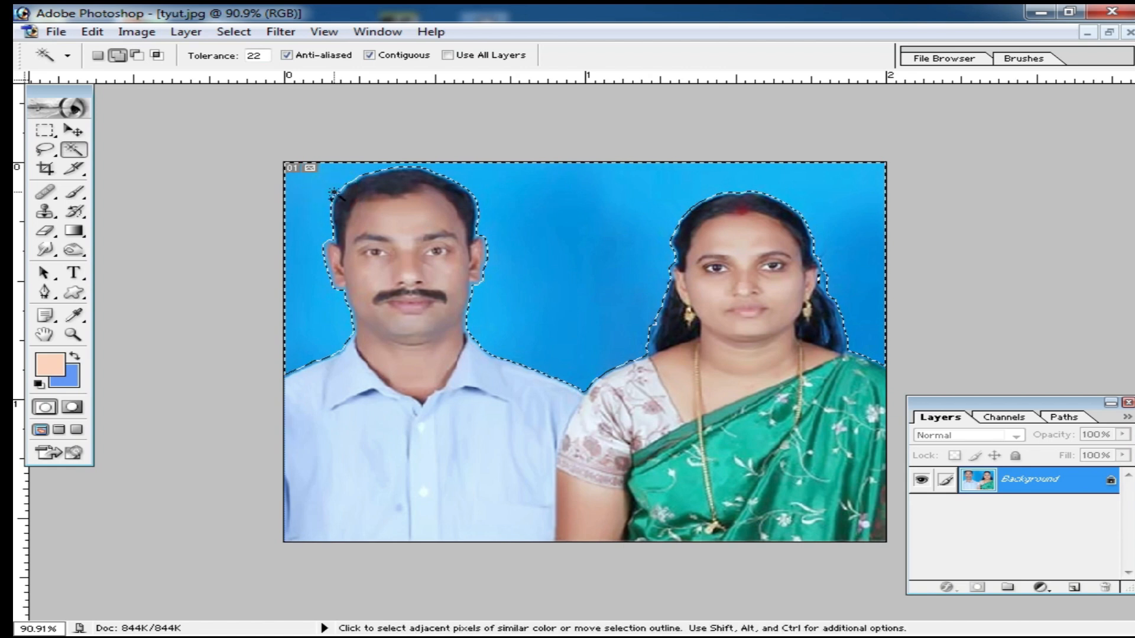
key(ctrl+alt+d)
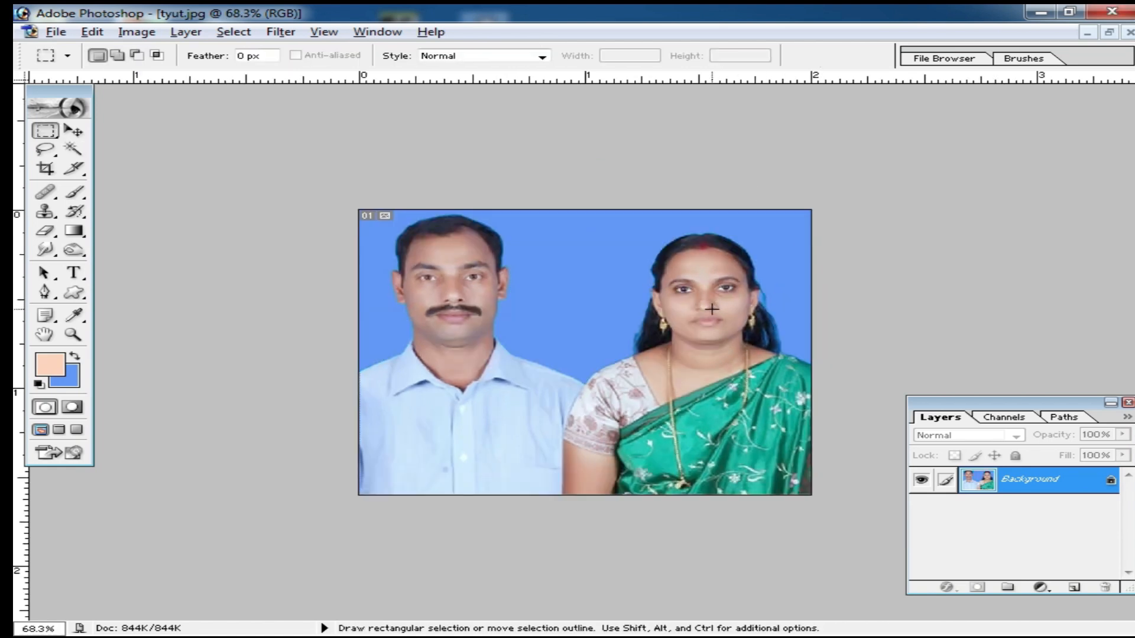
Rotate the couple photo 90° clockwise and place four copies of it in a row across the top of a new page
key(alt+i)
key(e)
key(9)
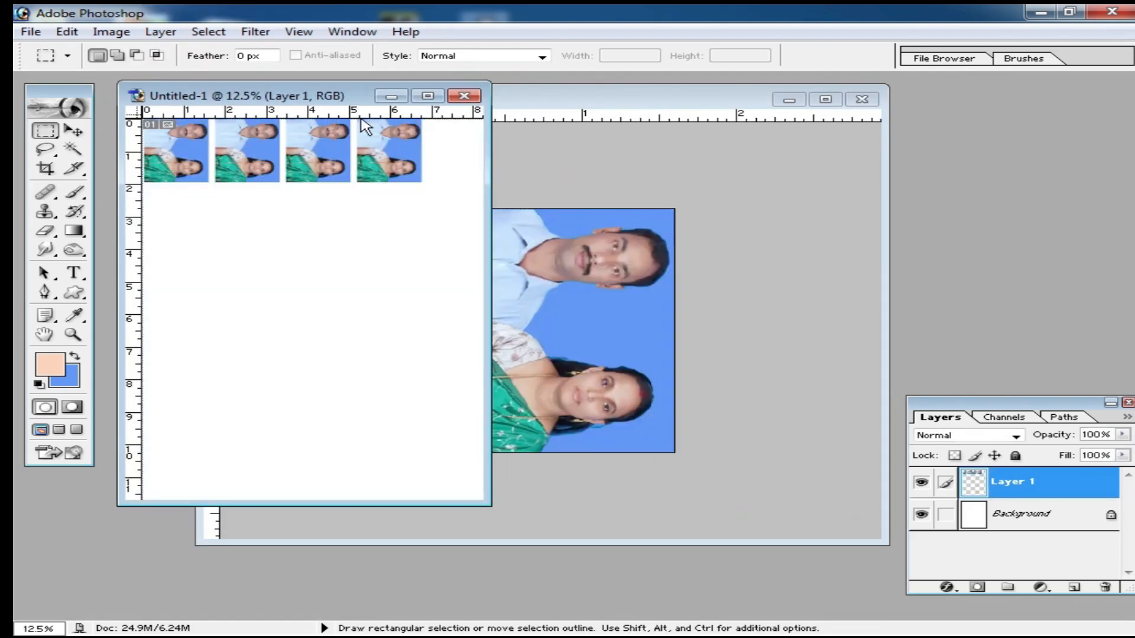
Arrange the couple photo window and the new page window side by side
drag(331, 98, 739, 184)
click(467, 135)
drag(600, 105, 311, 116)
click(739, 183)
drag(739, 183, 721, 186)
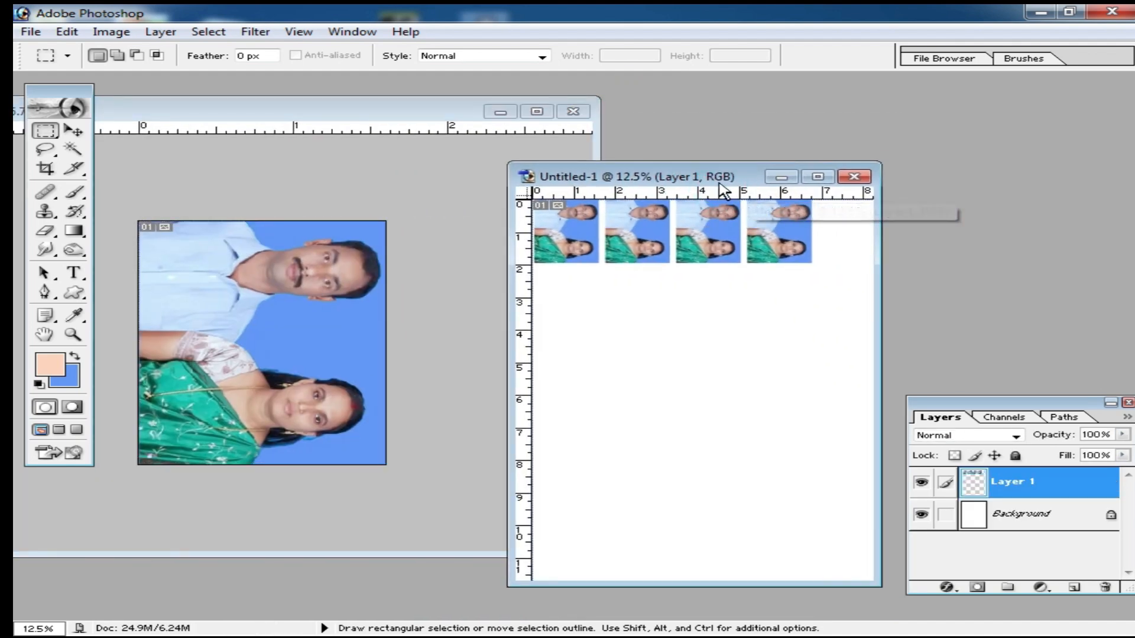
Try placing the row of four photos against the page's right edge with the Move tool
click(73, 130)
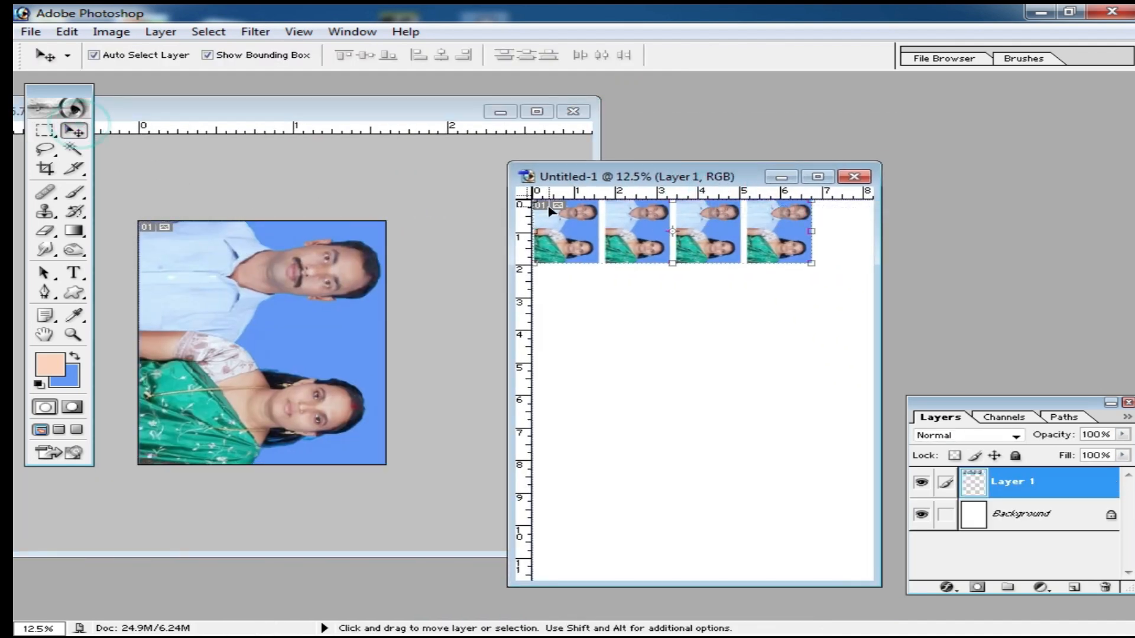
drag(645, 233, 709, 233)
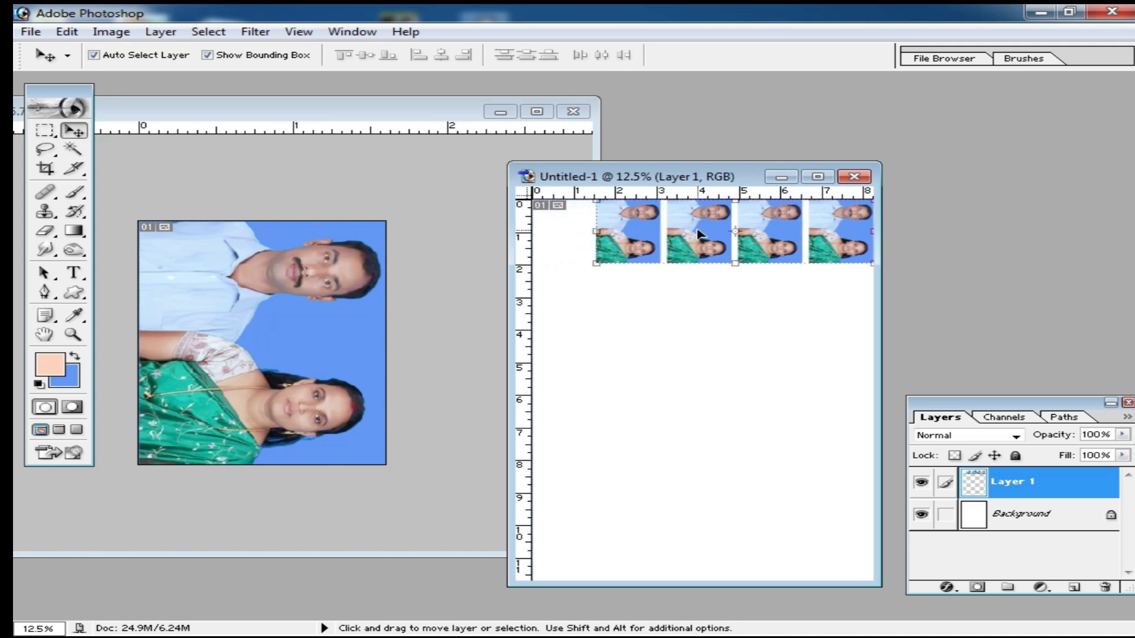
Maximize the page window and nudge the row of four photos one step right and one step down
double_click(680, 168)
ctrl+click(593, 176)
ctrl+click(593, 176)
ctrl+click(593, 176)
scroll(592, 178, right, 5)
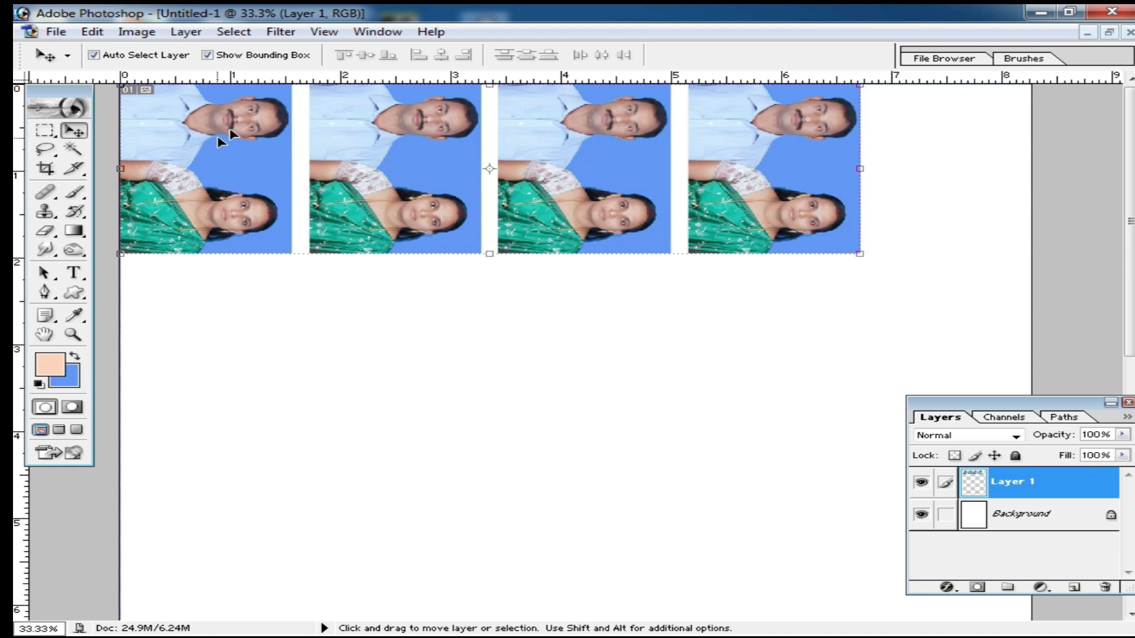
key(Right)
key(Down)
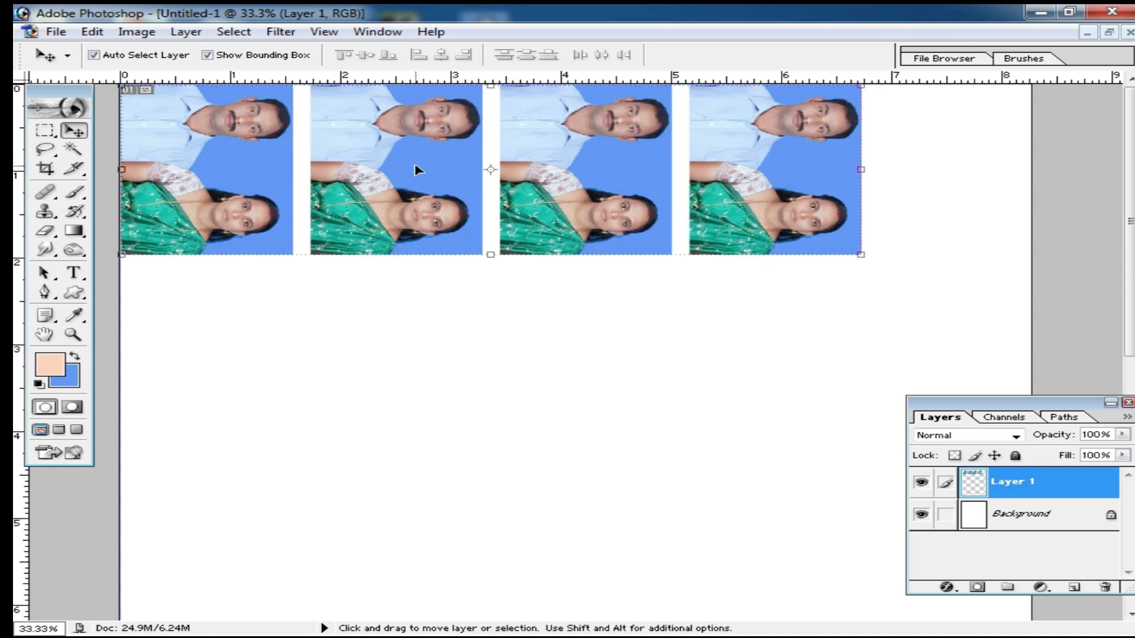
Nudge the row of four photos two steps up to the page's upper edge
key(z)
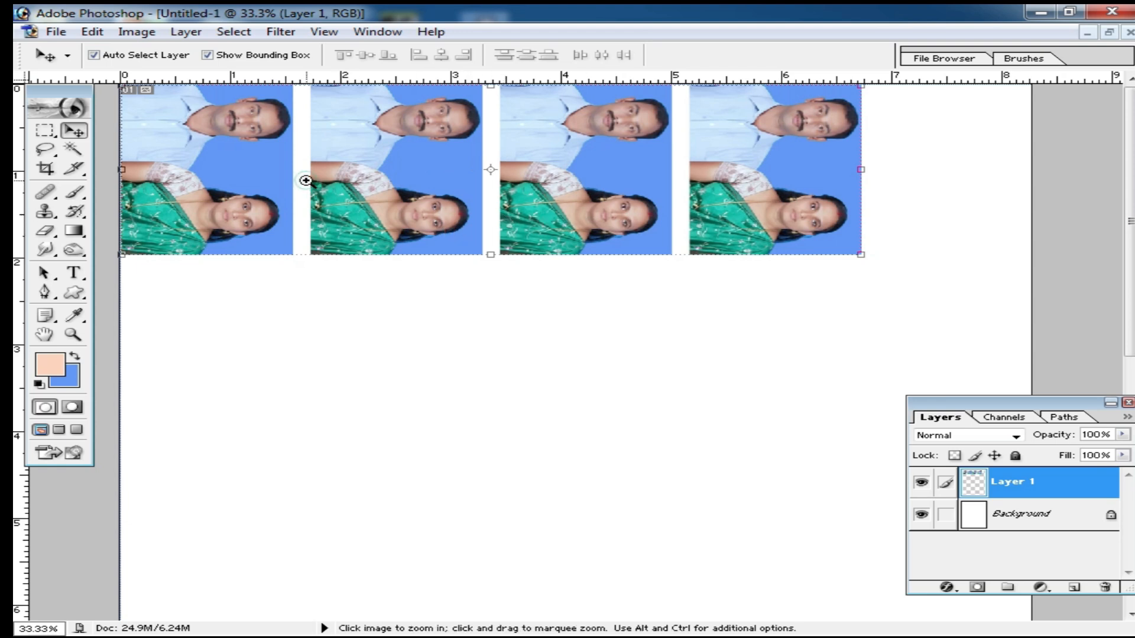
click(310, 178)
click(438, 182)
click(526, 210)
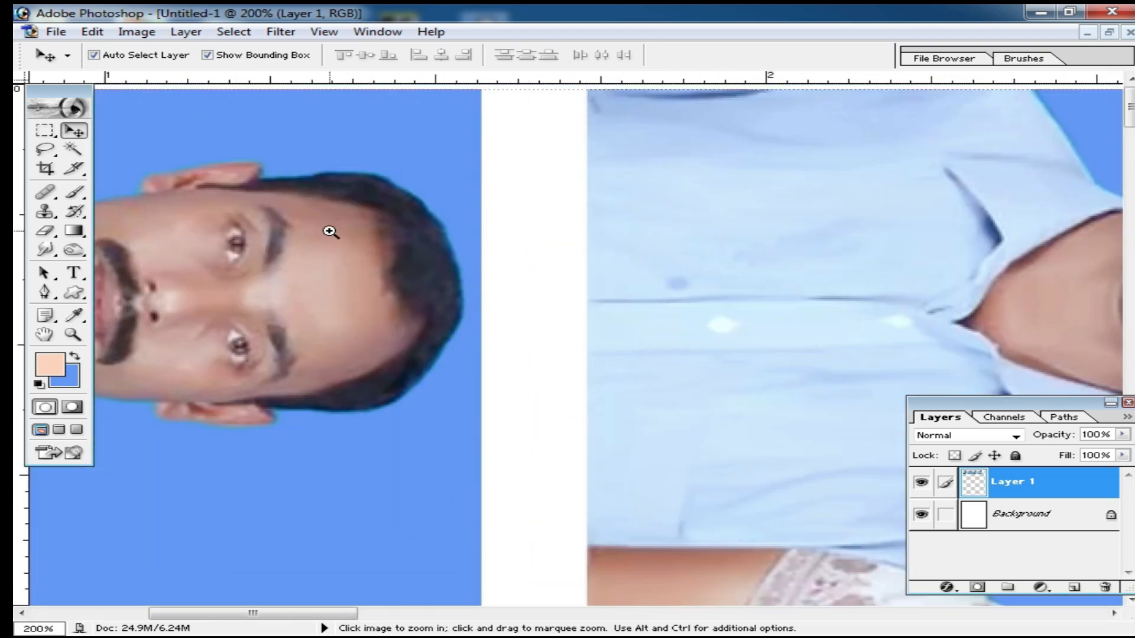
click(329, 233)
key(Up)
key(Up)
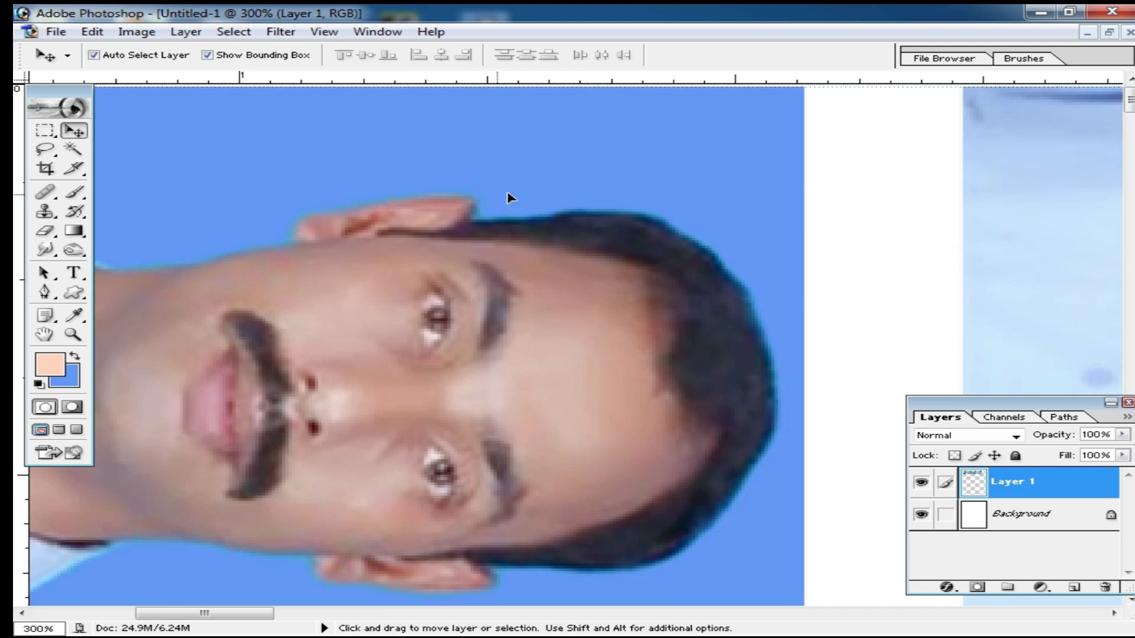
ctrl+alt+click(580, 281)
ctrl+alt+click(492, 190)
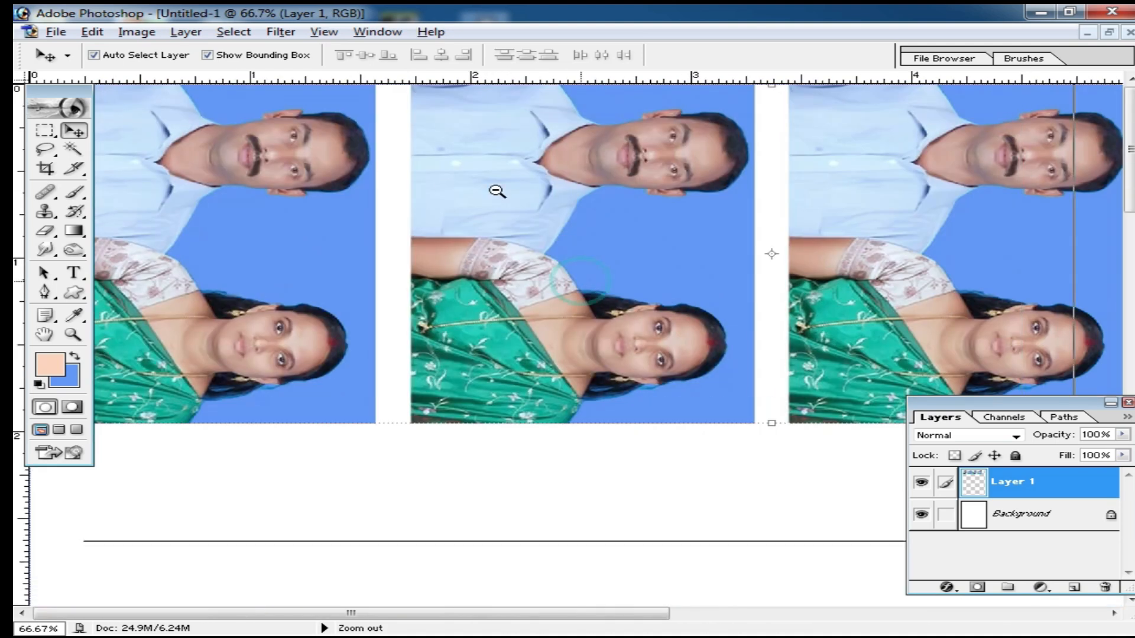
ctrl+alt+click(421, 180)
ctrl+alt+click(521, 191)
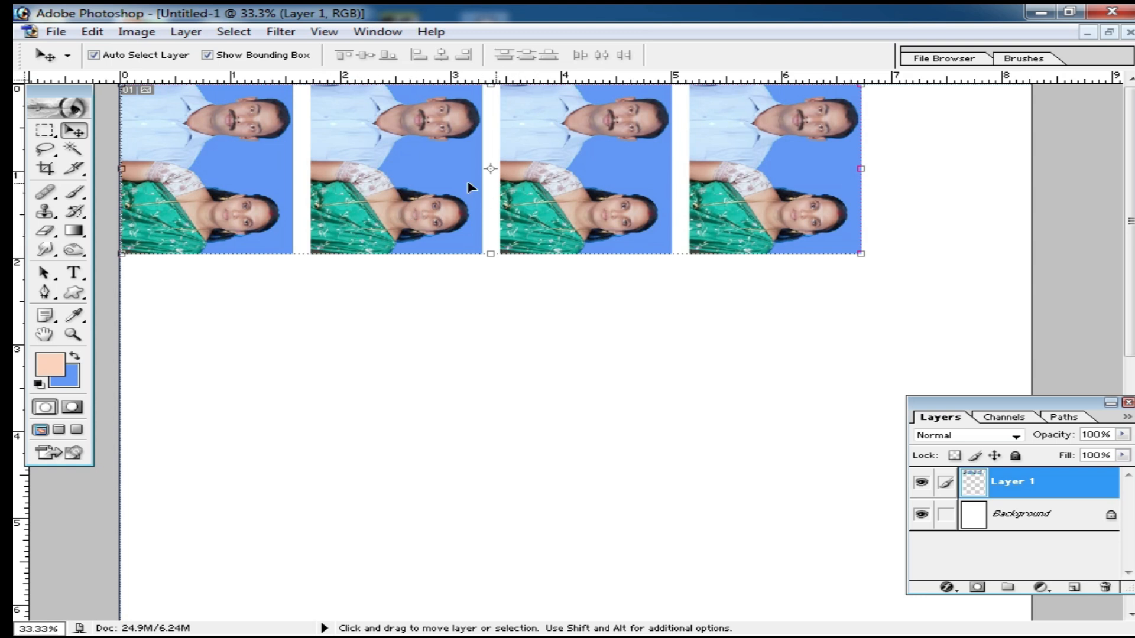
Return the couple photo to upright and crop it to the woman's portrait with the PP preset, 1.6 × 2 in at 300 pixels/inch
click(1109, 32)
click(296, 190)
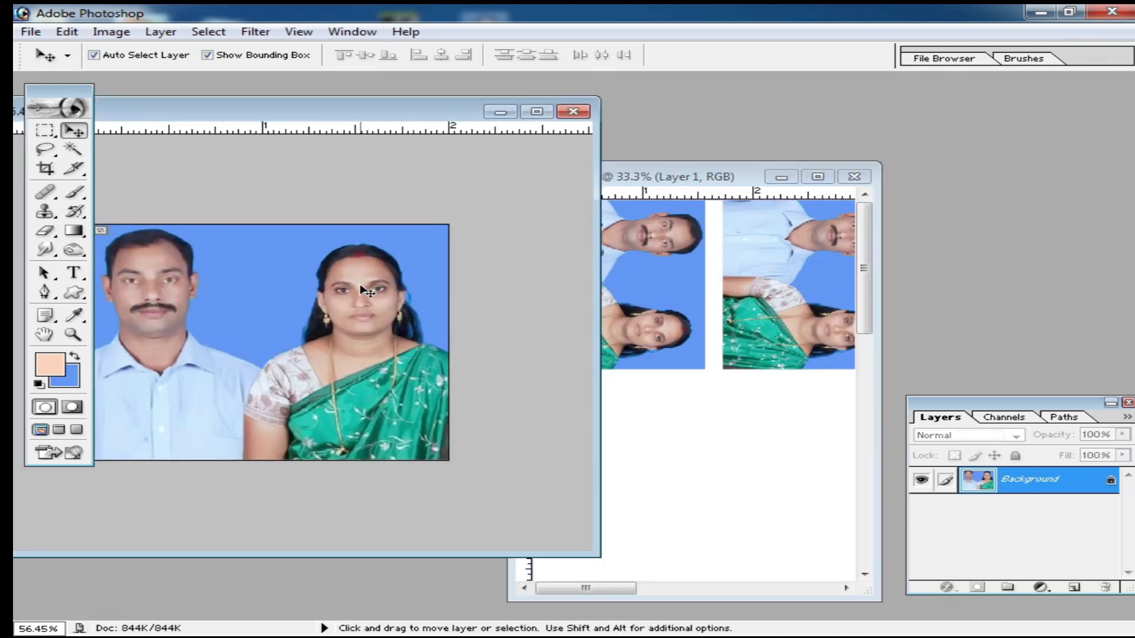
click(45, 169)
click(68, 56)
click(94, 91)
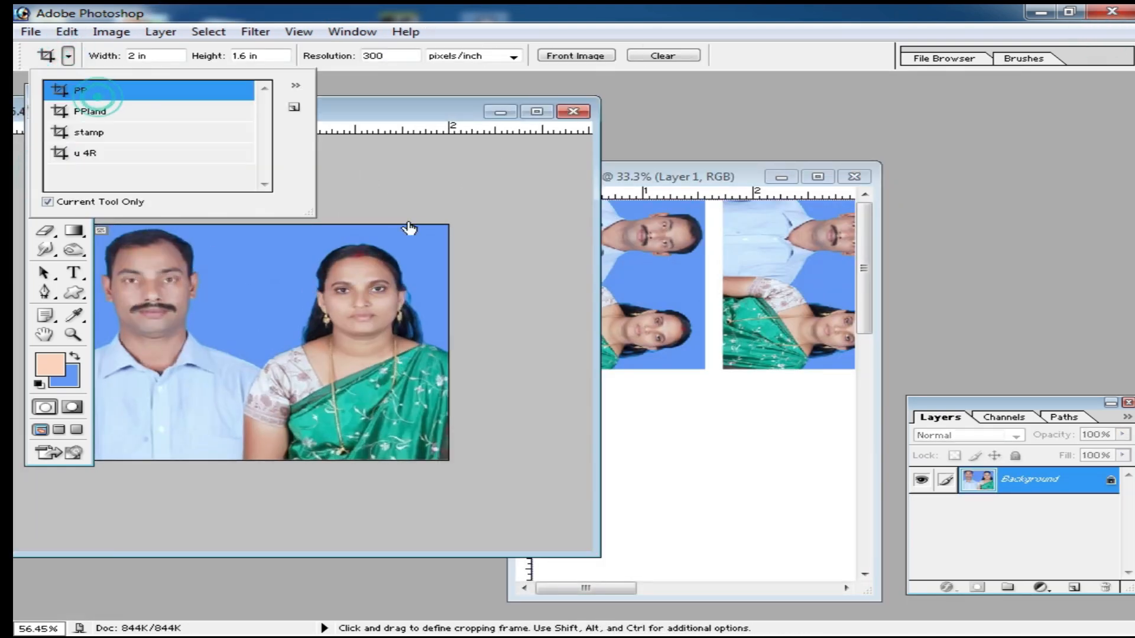
click(343, 274)
drag(271, 237, 449, 464)
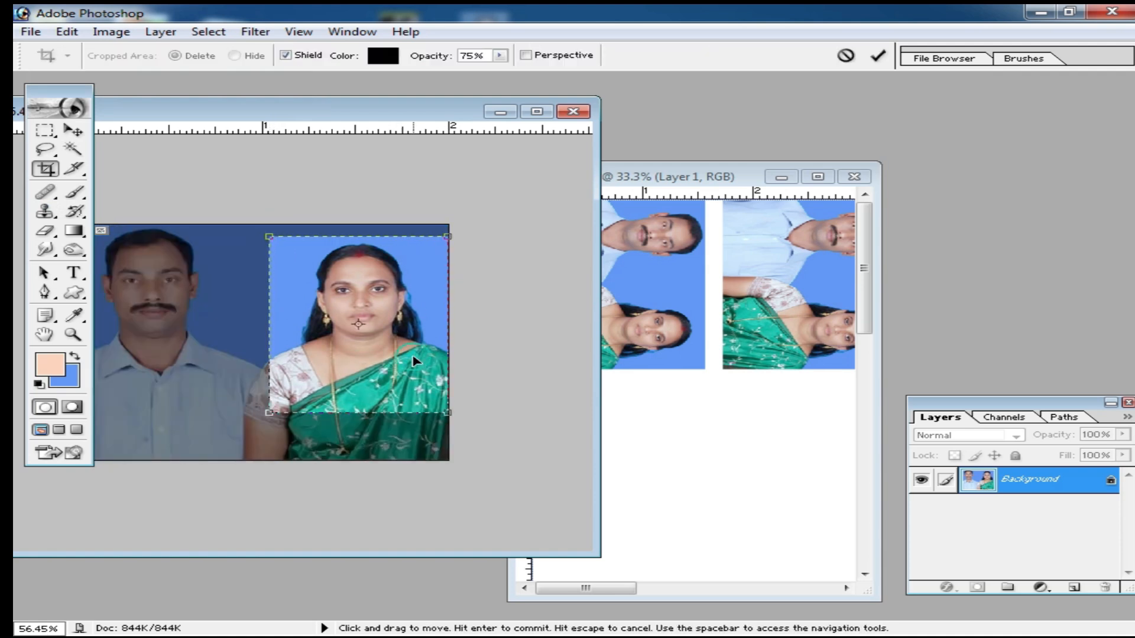
key(Return)
Copy the cropped portrait onto the Untitled-1 page and move it into the empty area below the row of photos
drag(395, 414, 701, 334)
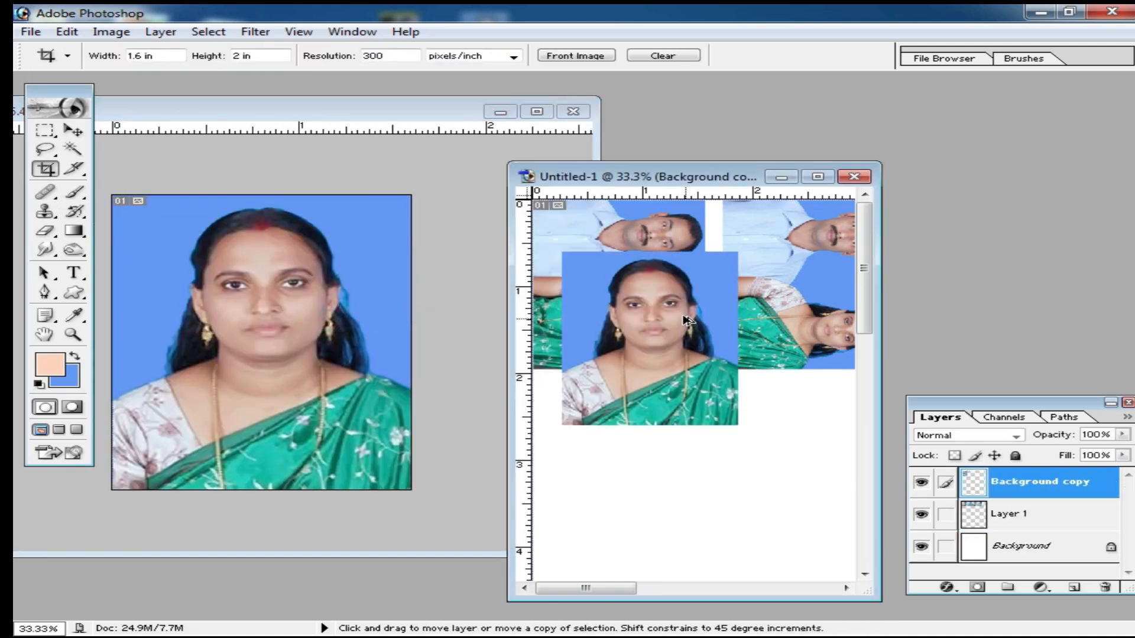
double_click(685, 176)
click(45, 130)
click(148, 132)
key(ctrl+minus)
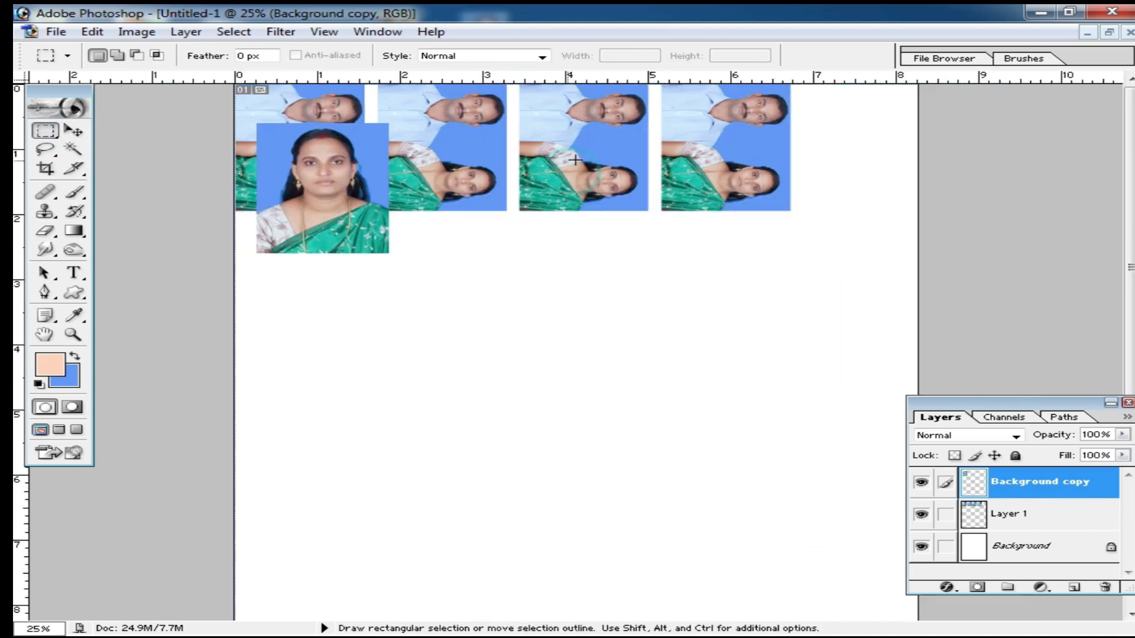
click(73, 130)
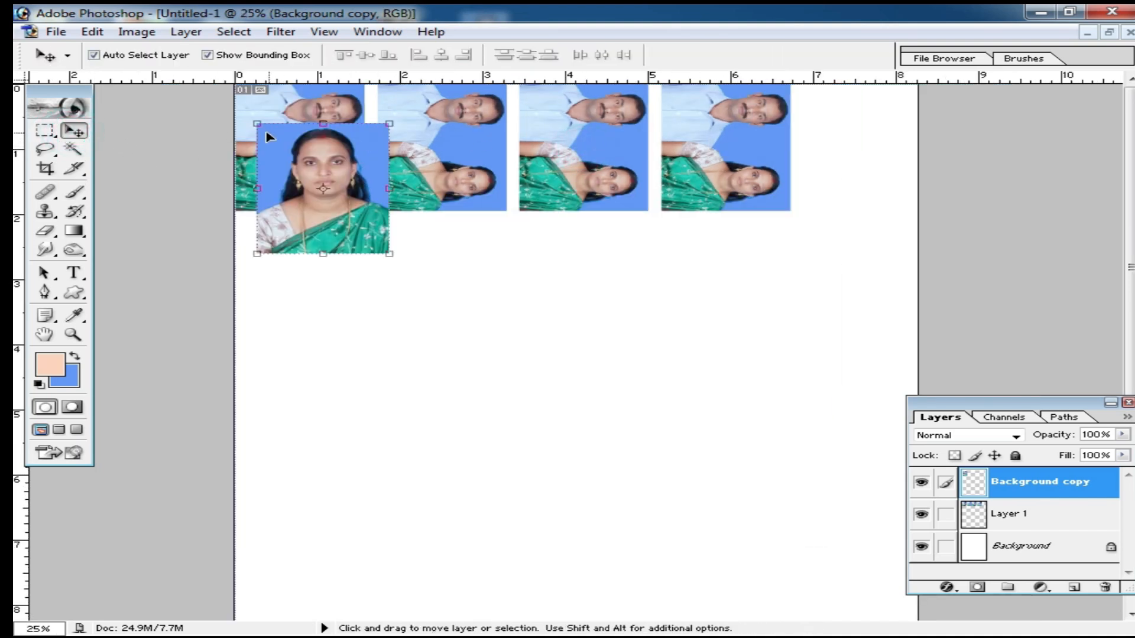
drag(332, 197, 406, 421)
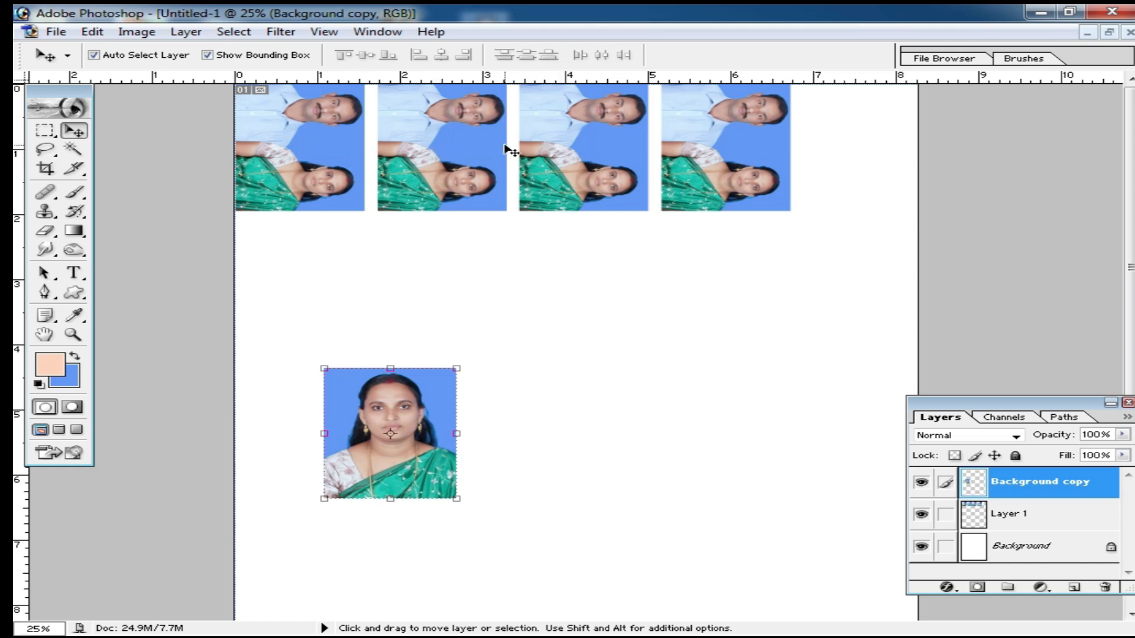
Move the row of four photos against the page's right edge and the portrait into the page's upper-left corner
drag(577, 140, 708, 140)
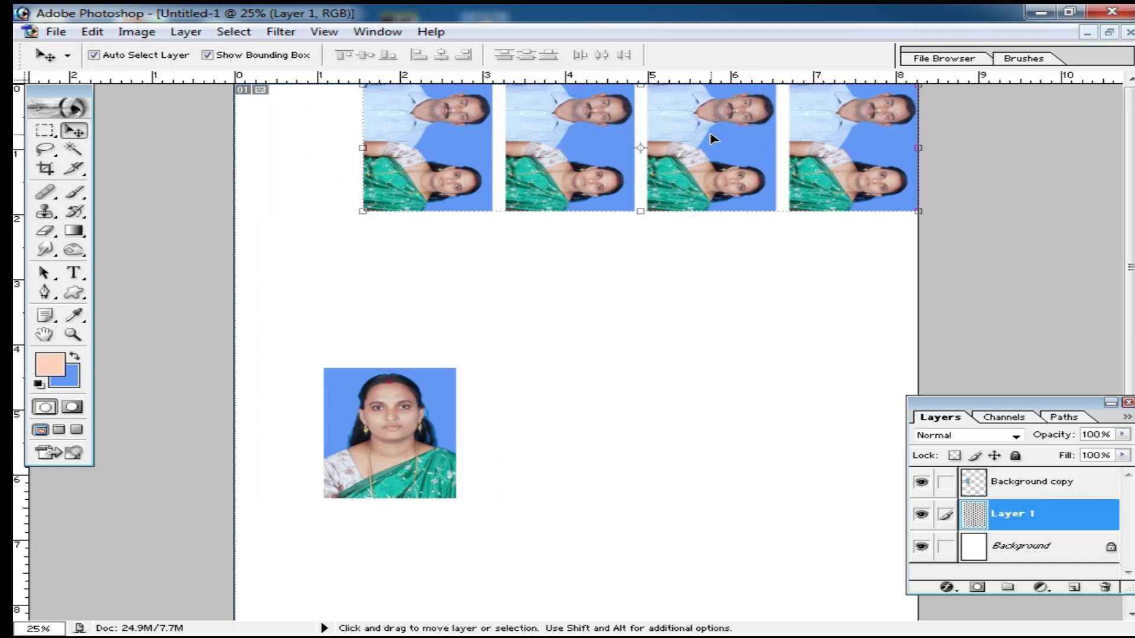
drag(408, 452, 316, 173)
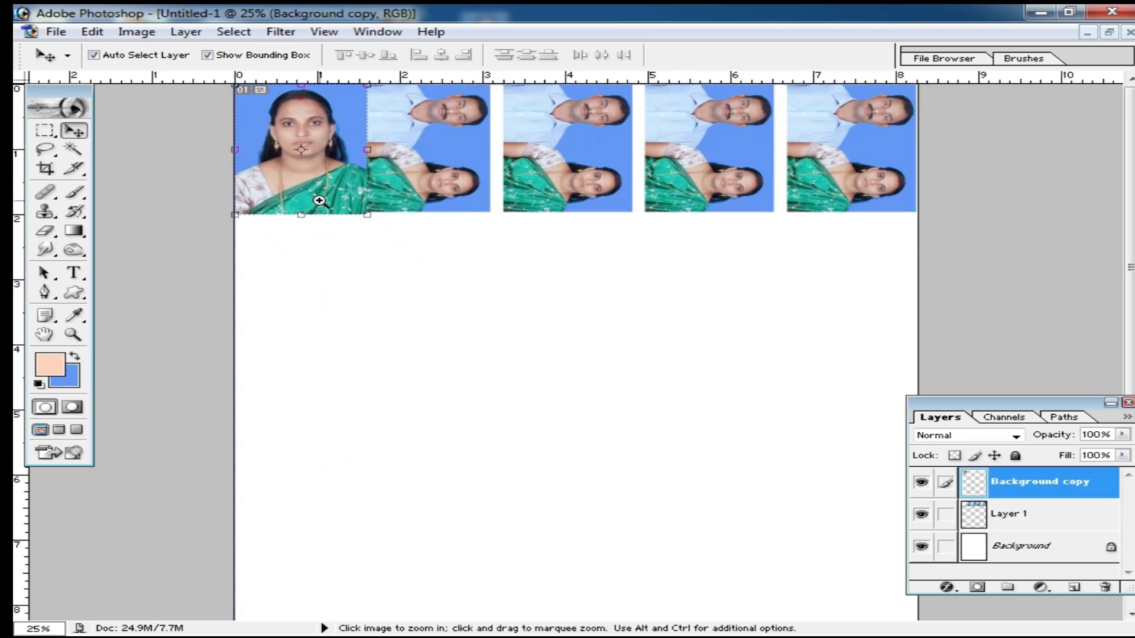
Nudge the portrait up and left past the page's left edge, leaving a narrow white gap before the row of photos
ctrl+click(319, 195)
key(shift+Up)
key(shift+Left)
key(shift+Left)
key(shift+Left)
key(shift+Left)
key(shift+Left)
key(shift+Left)
key(shift+Left)
key(shift+Left)
key(shift+Left)
key(shift+Left)
key(shift+Left)
key(shift+Left)
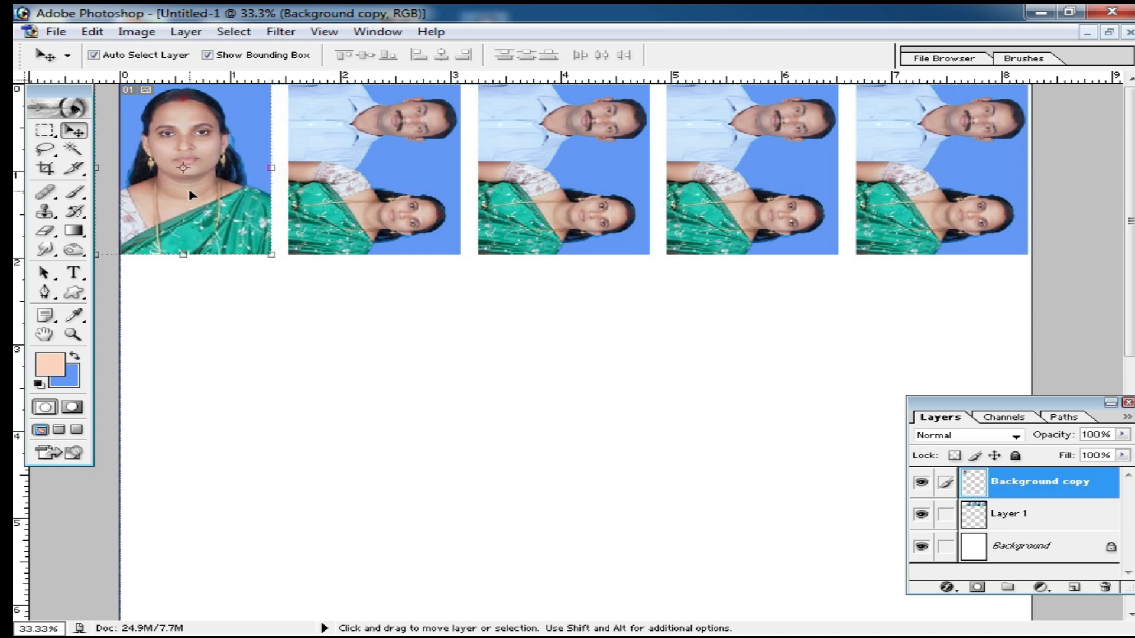
drag(238, 239, 240, 241)
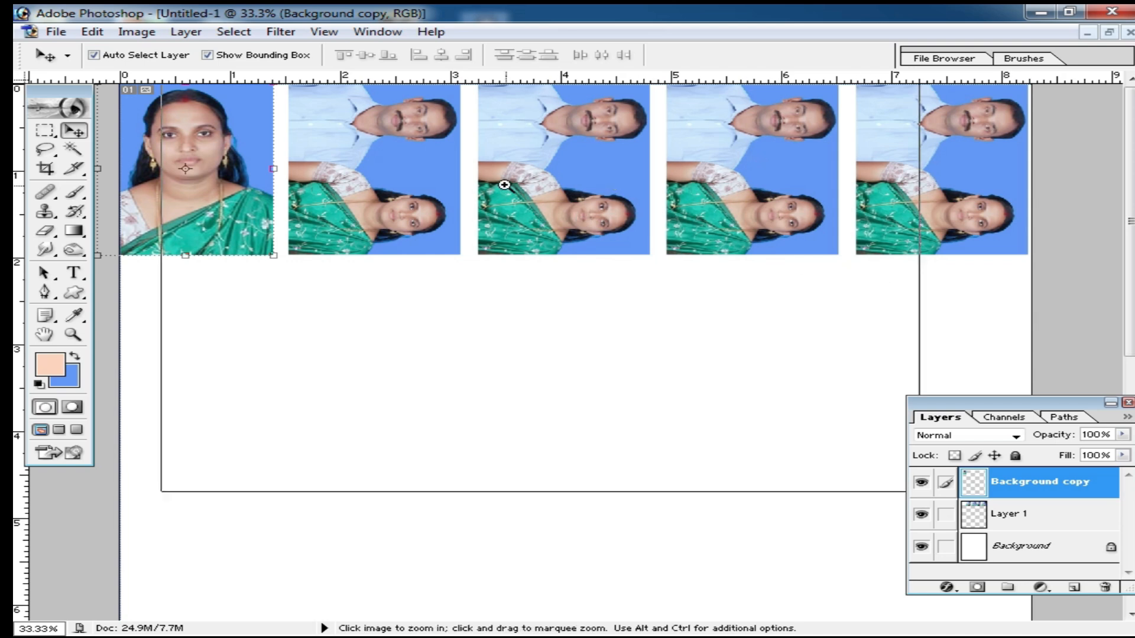
Increase the contrast and brightness of the row of four couple photos on Layer 1 with Brightness/Contrast
ctrl+click(563, 182)
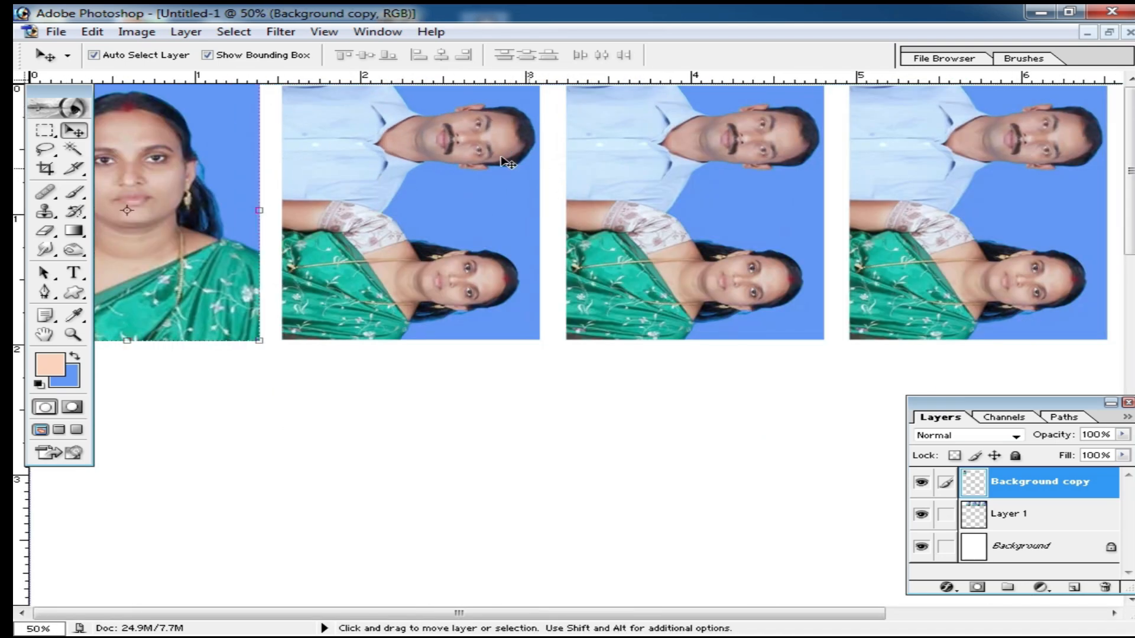
click(403, 154)
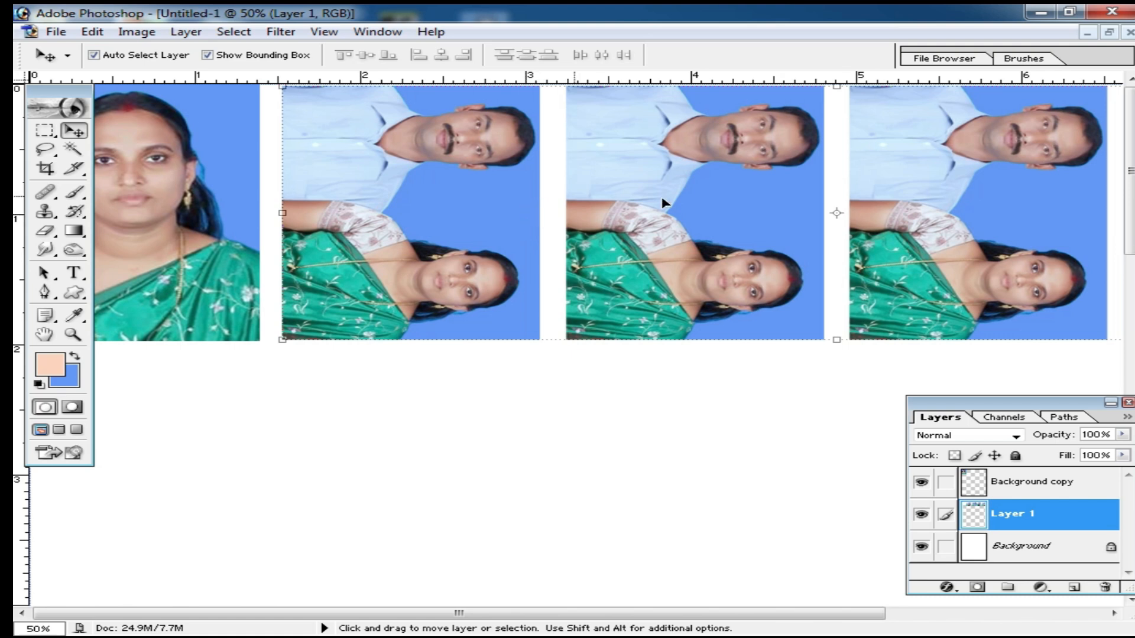
click(137, 31)
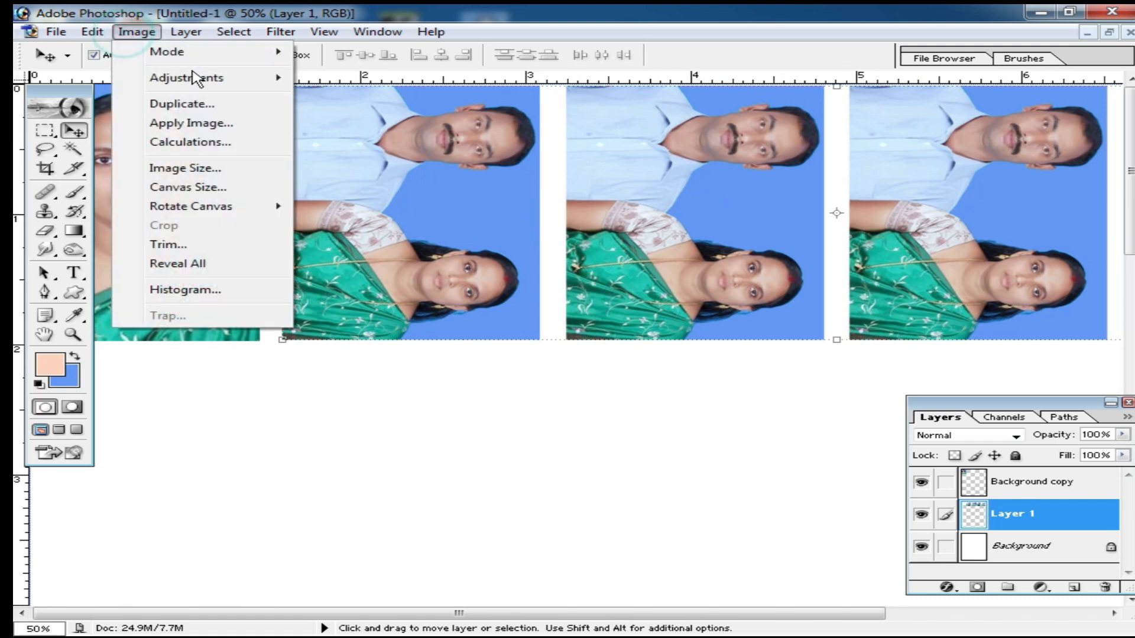
mouse_move(203, 77)
click(405, 193)
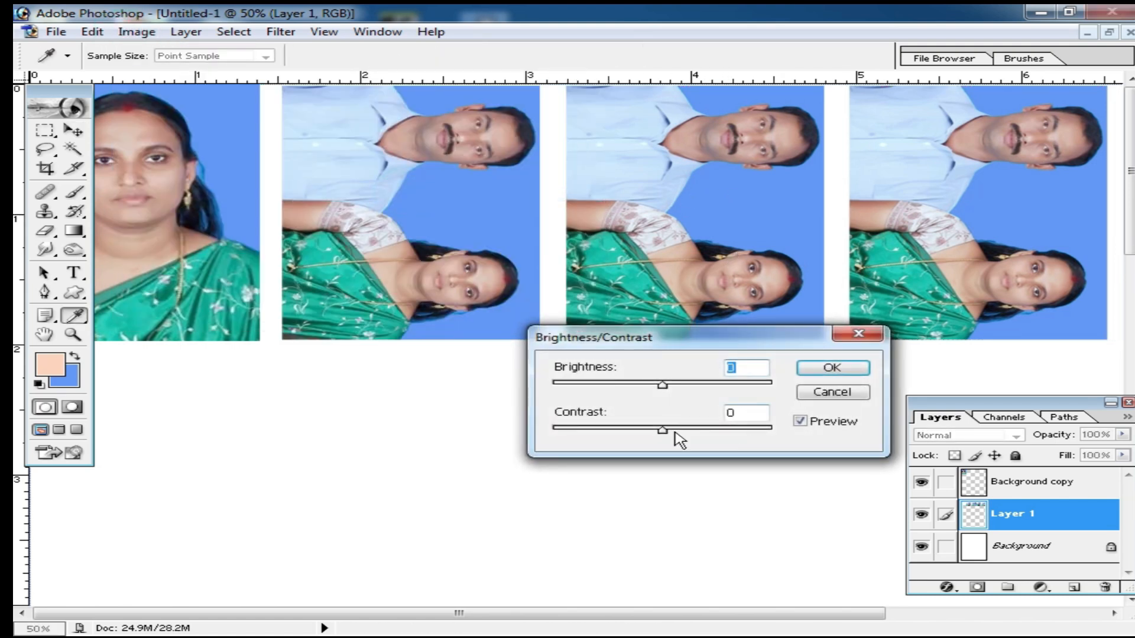
drag(662, 430, 682, 430)
drag(658, 382, 684, 384)
click(829, 372)
key(v)
Apply the Noiseware Professional filter with the Default settings to the row of four couple photos
click(280, 32)
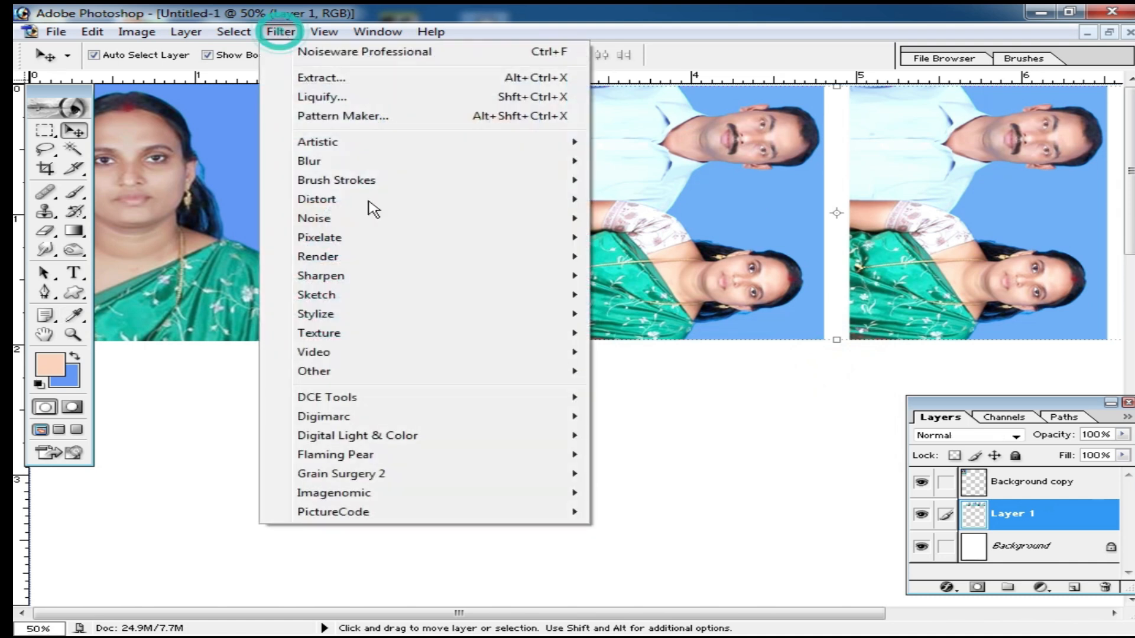
click(367, 492)
click(729, 497)
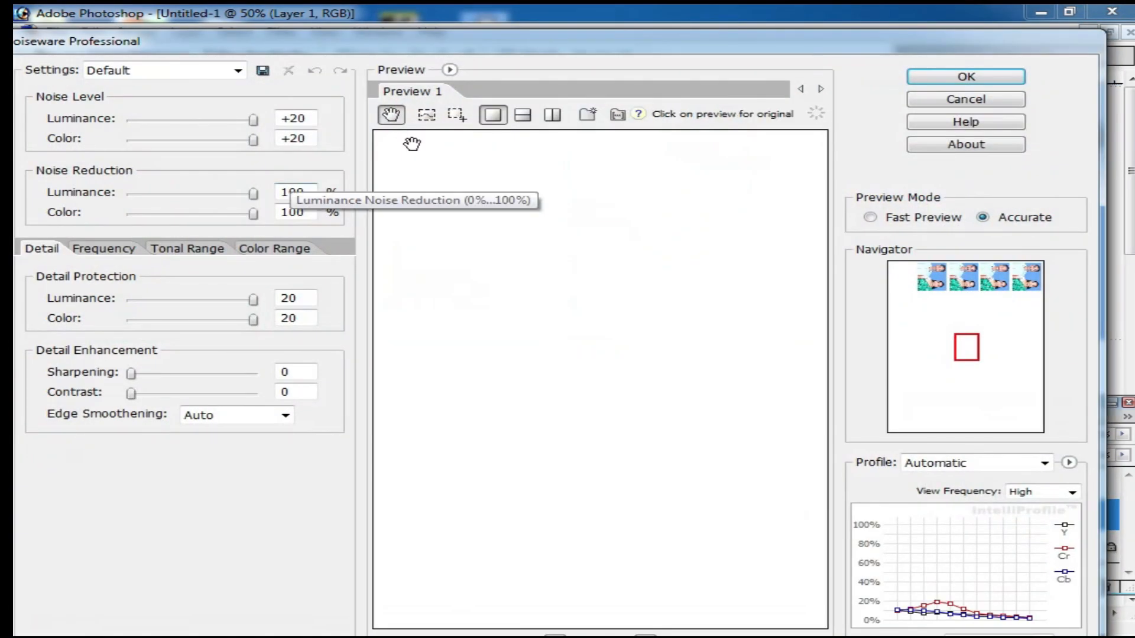
click(975, 77)
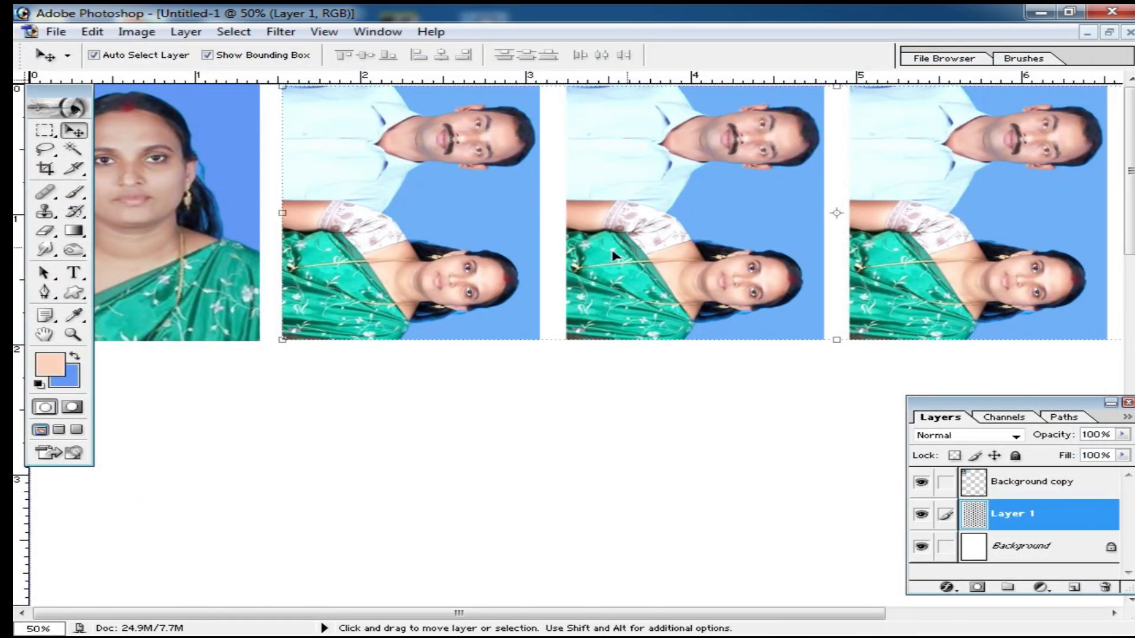
Set up printing of the page with Scale to Fit Media enabled and EPSON L130 Series (Copy 1) as the printer
key(ctrl+p)
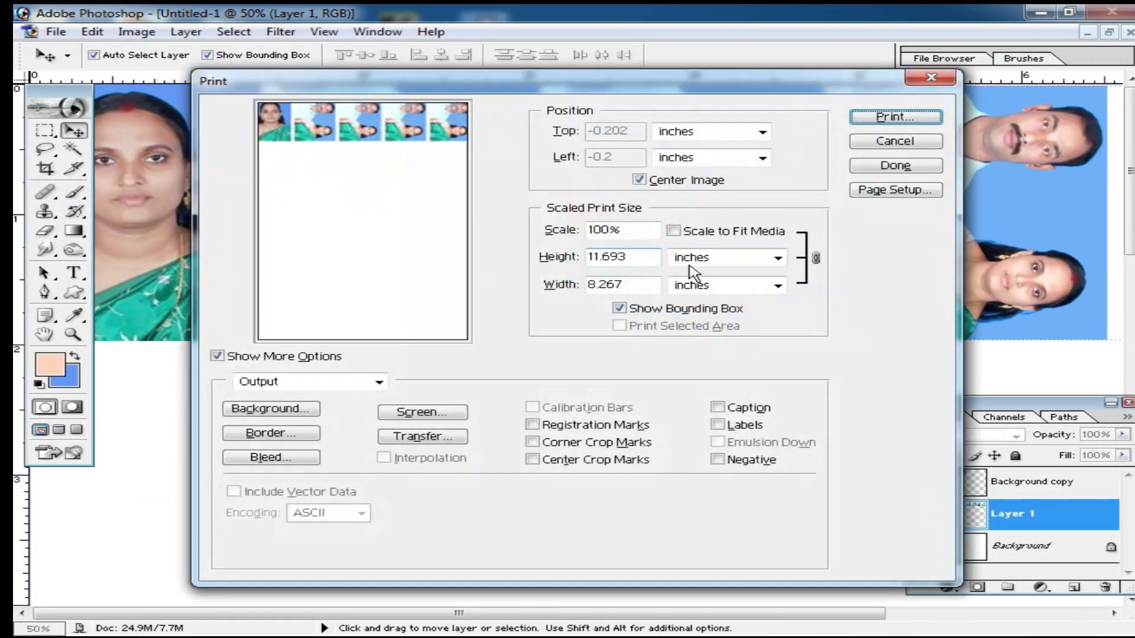
click(696, 234)
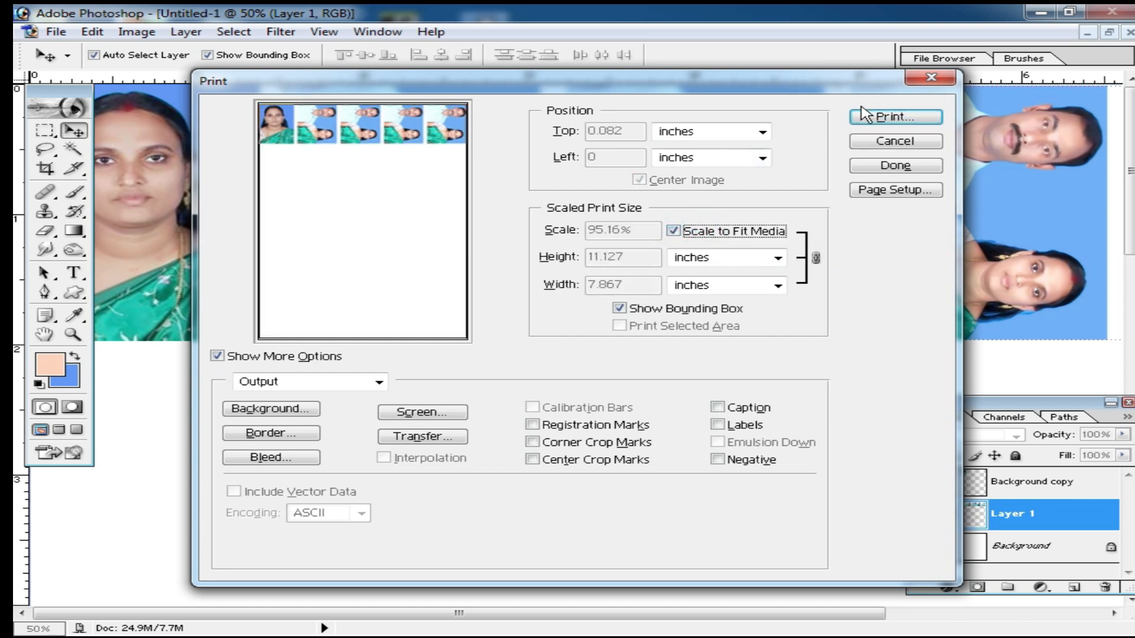
click(911, 117)
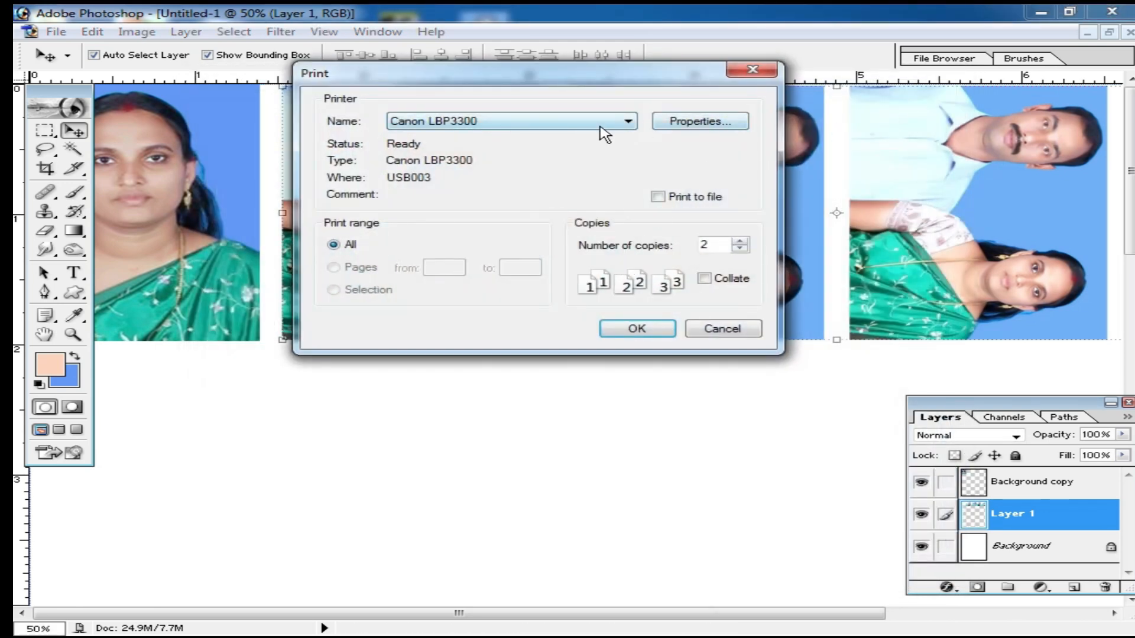
click(615, 121)
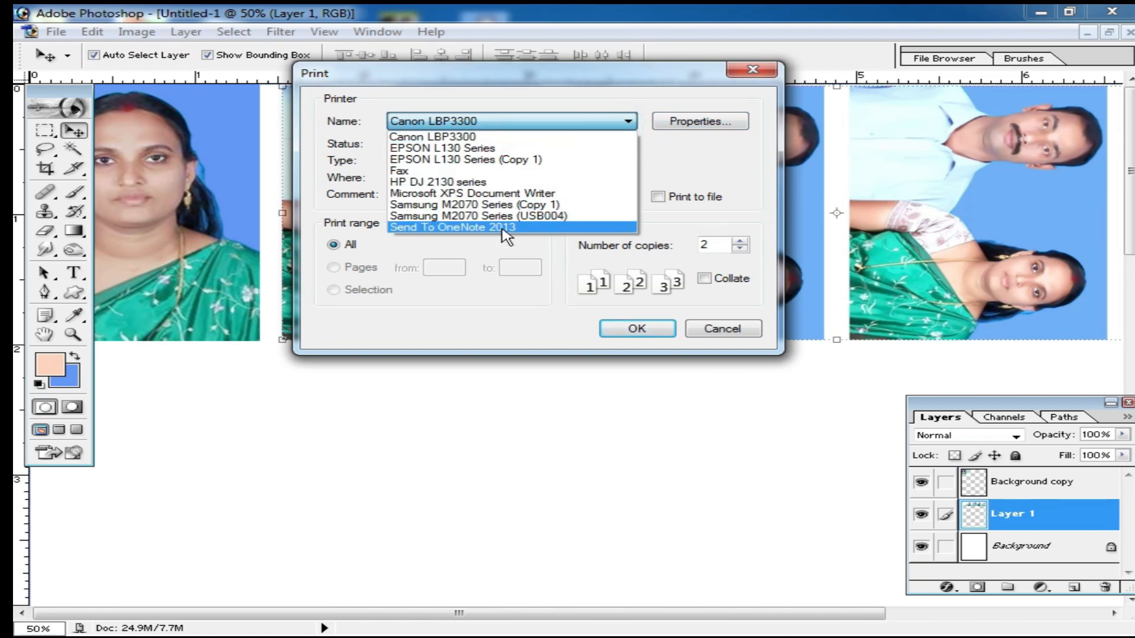
click(489, 162)
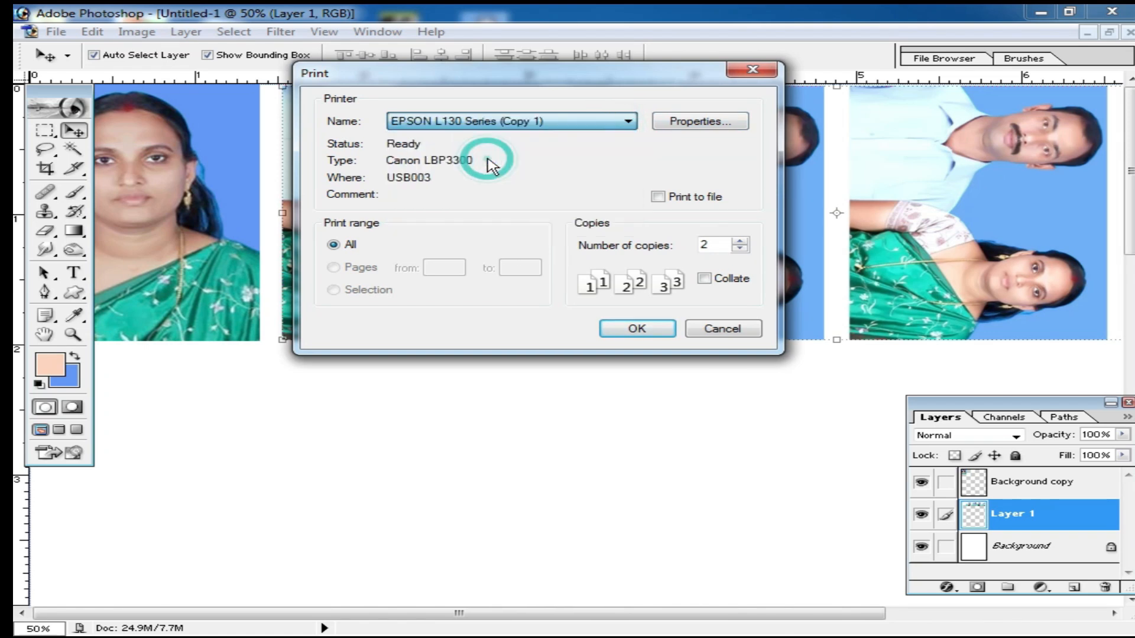
Set the paper type to Epson Premium Glossy in the EPSON L130 printer properties
click(699, 123)
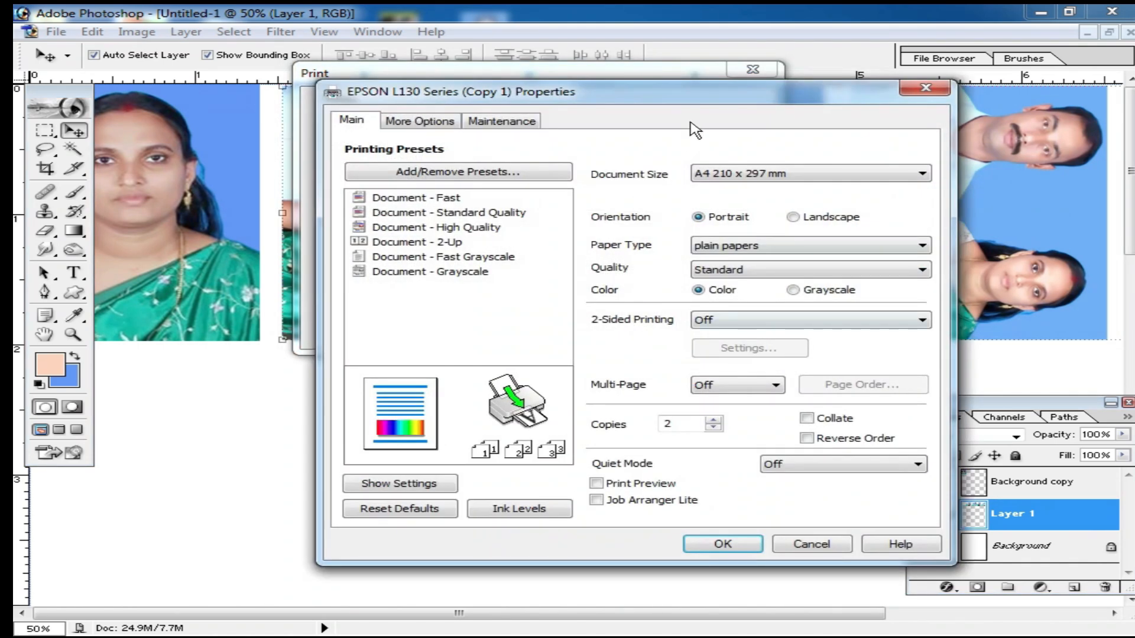
drag(728, 96, 630, 116)
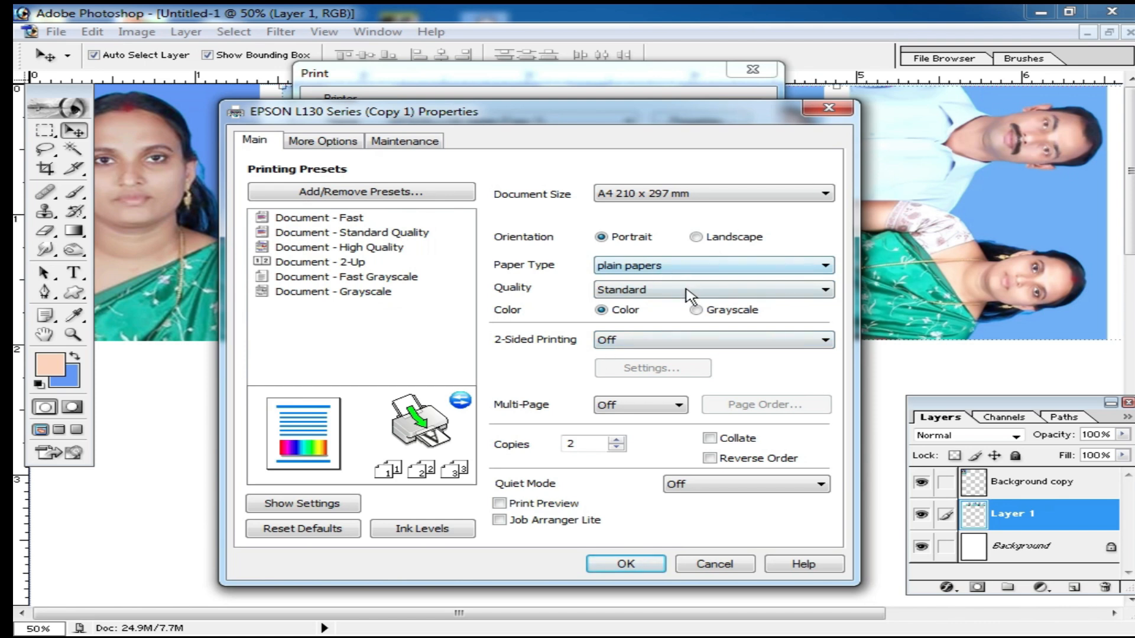
click(711, 266)
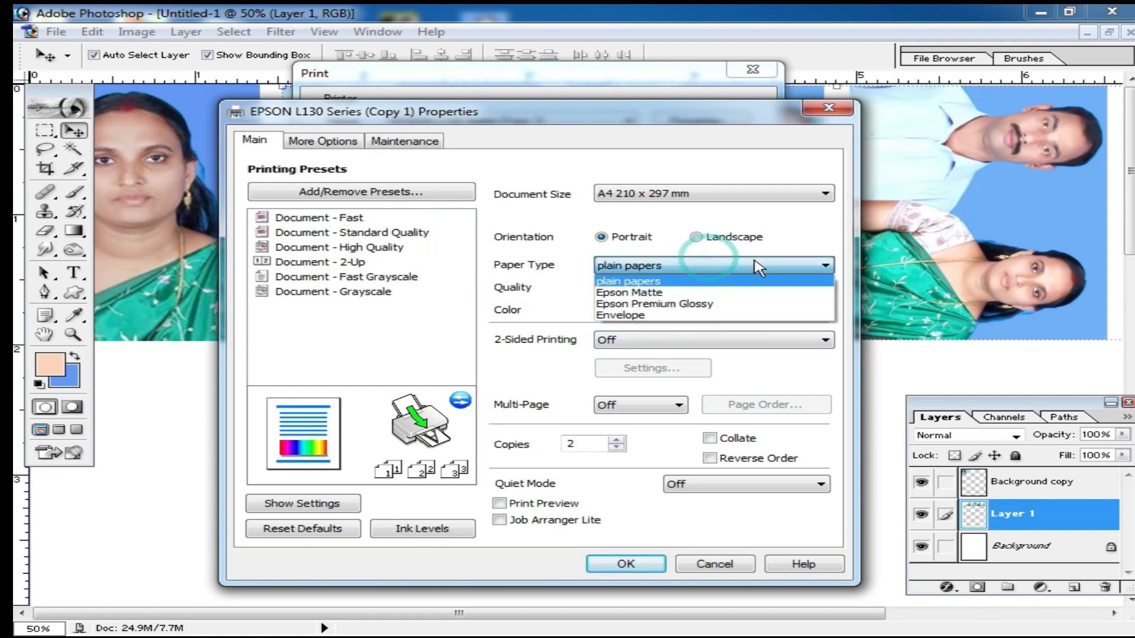
click(680, 305)
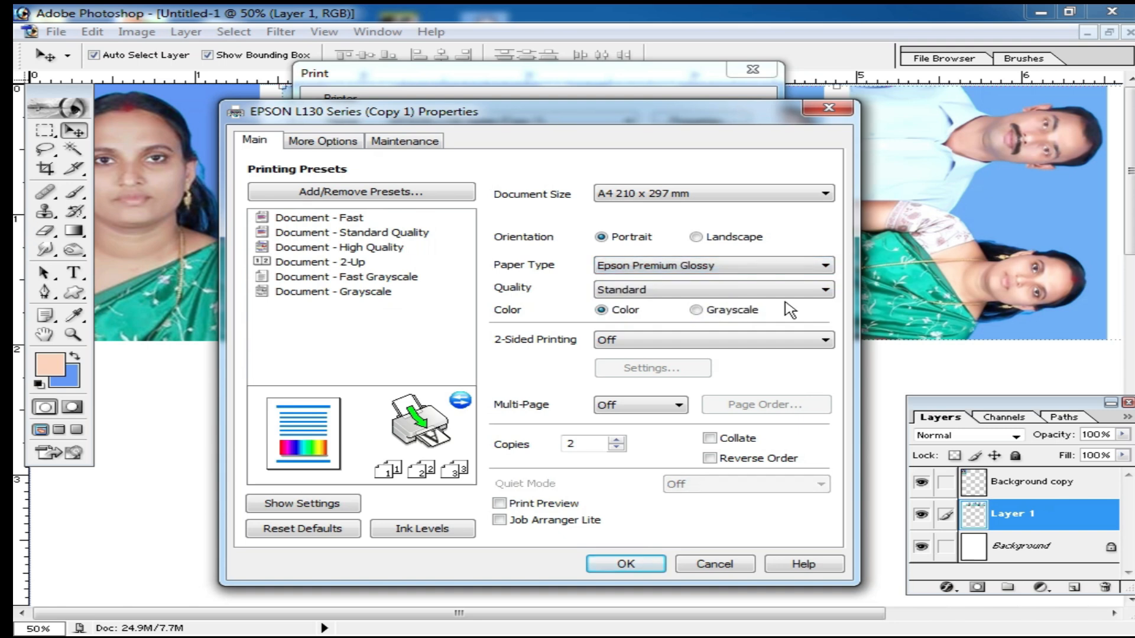
Set the print quality to High for the glossy paper, leaving the detailed speed and quality settings without changes
click(689, 295)
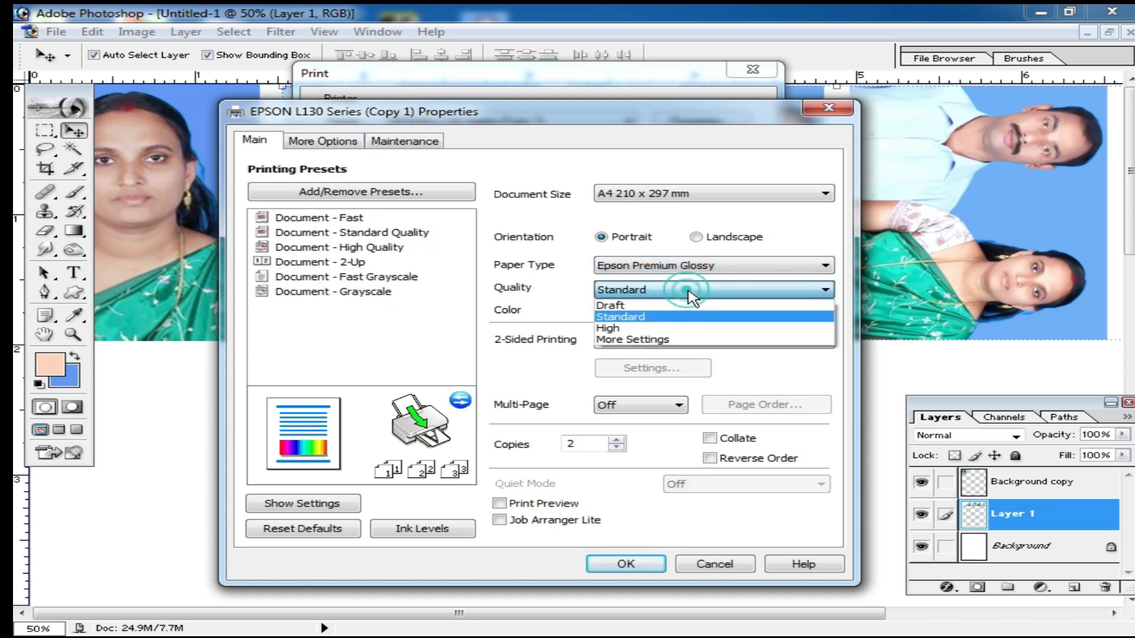
click(618, 325)
click(679, 294)
click(653, 315)
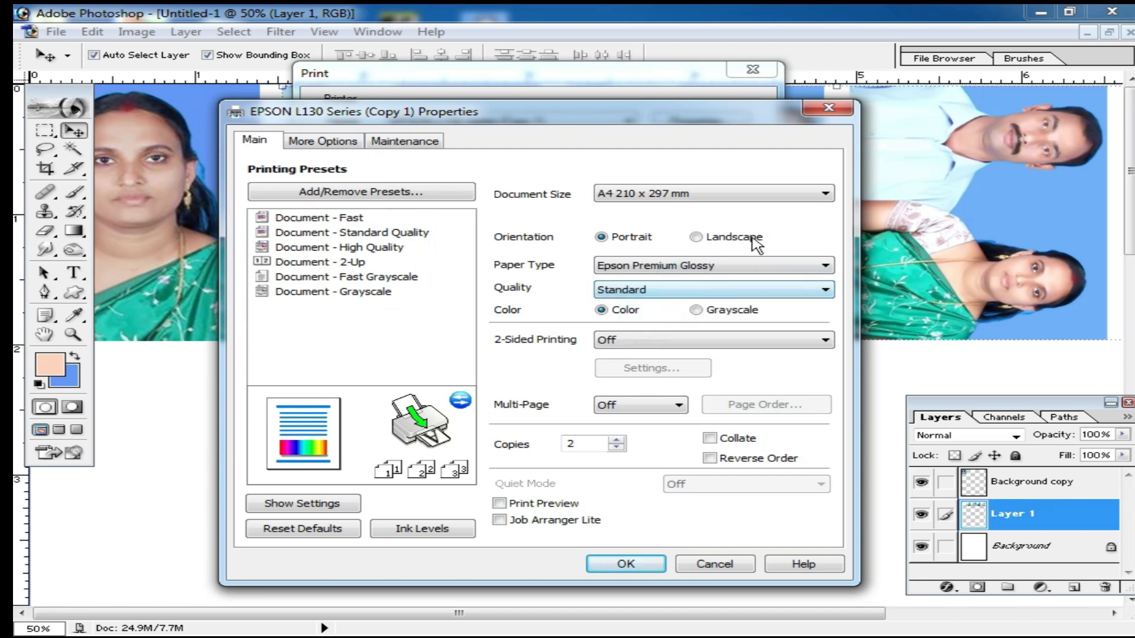
click(699, 289)
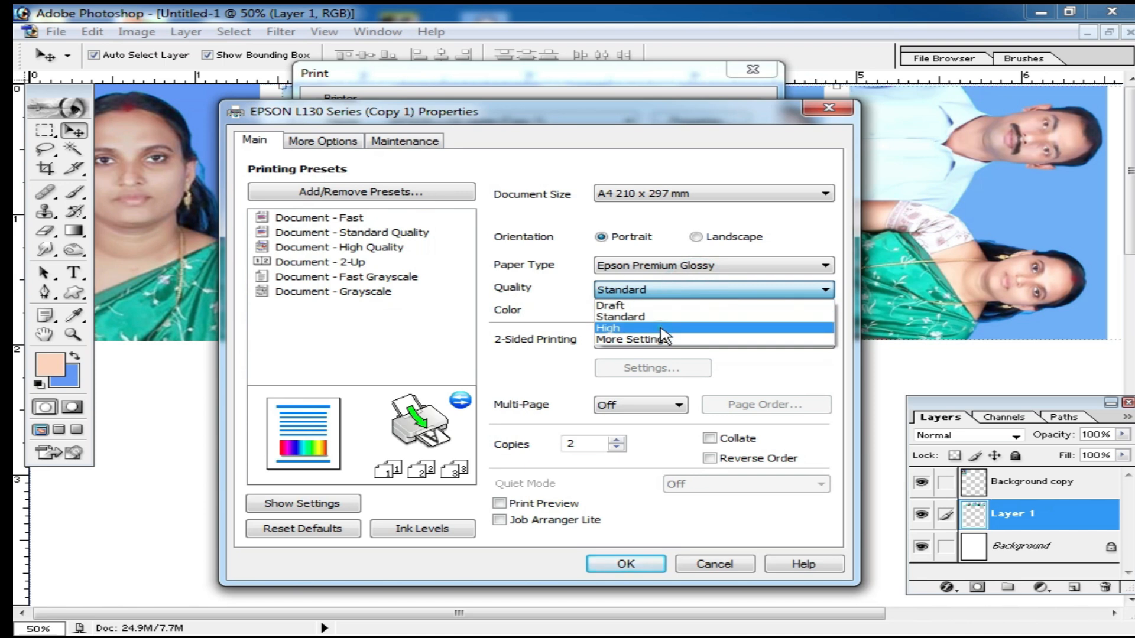
click(681, 323)
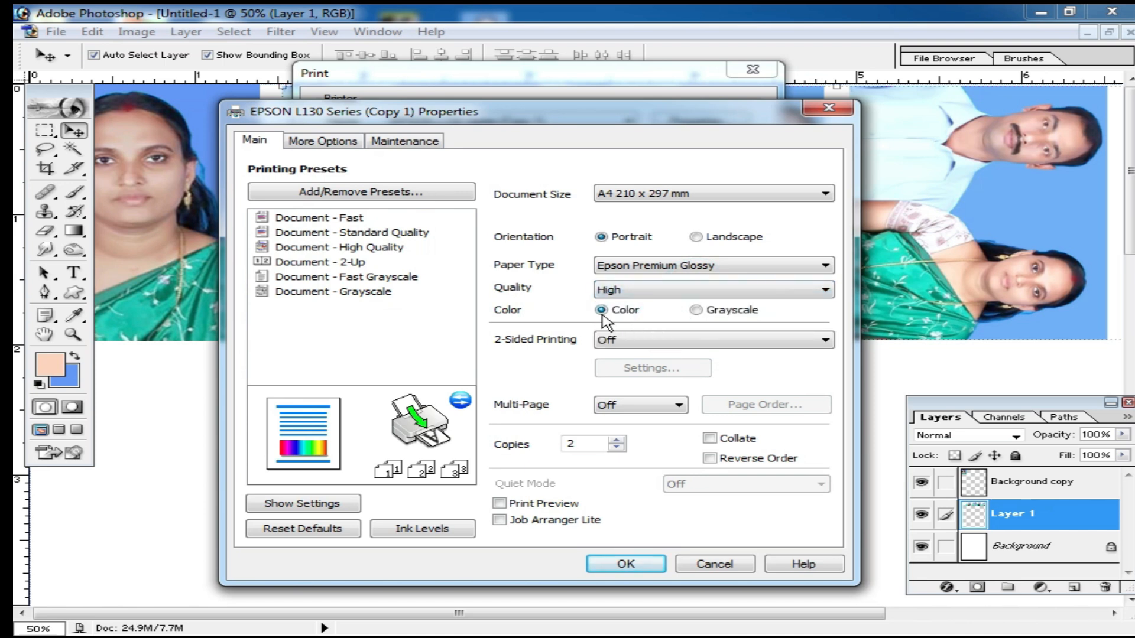
click(652, 367)
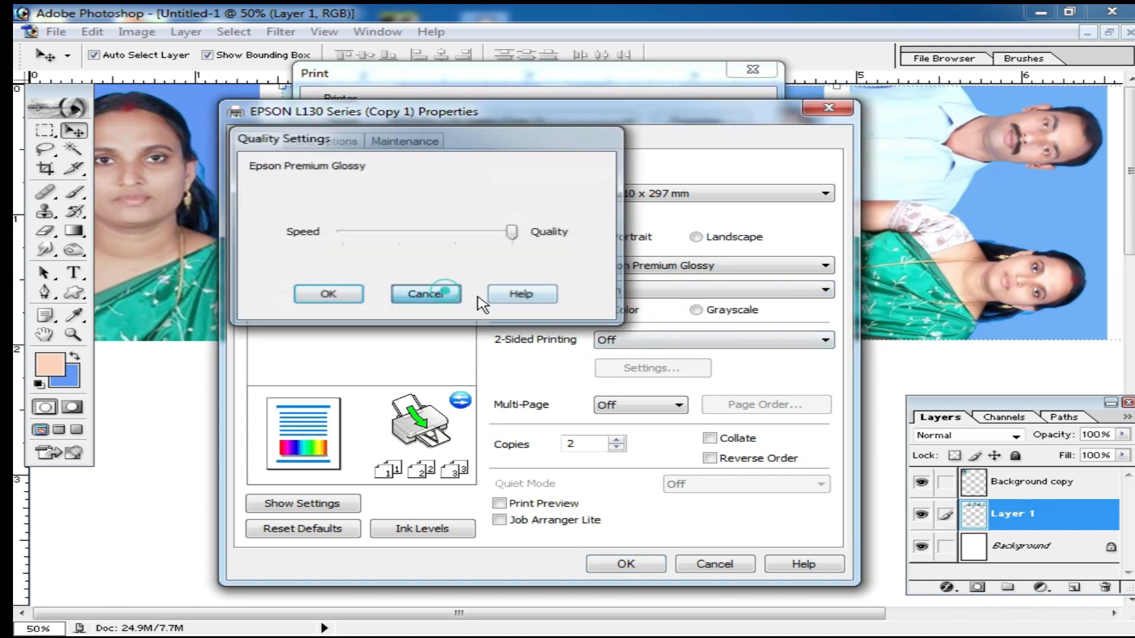
click(447, 295)
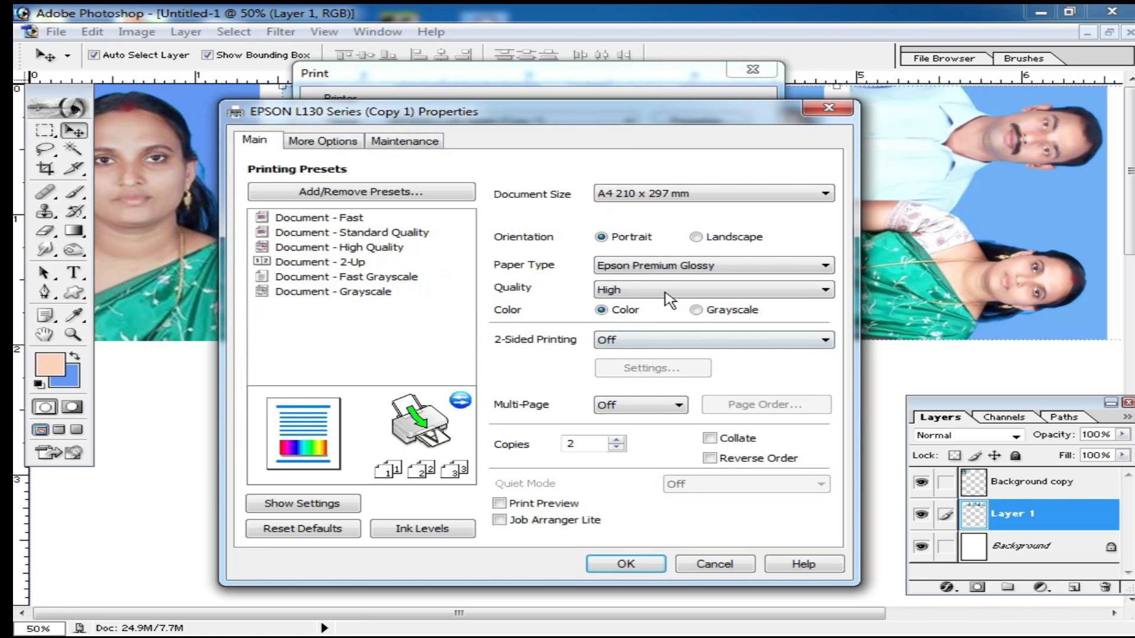
Set the number of copies to 1, accept the printer properties, and close the print setup without printing
click(616, 447)
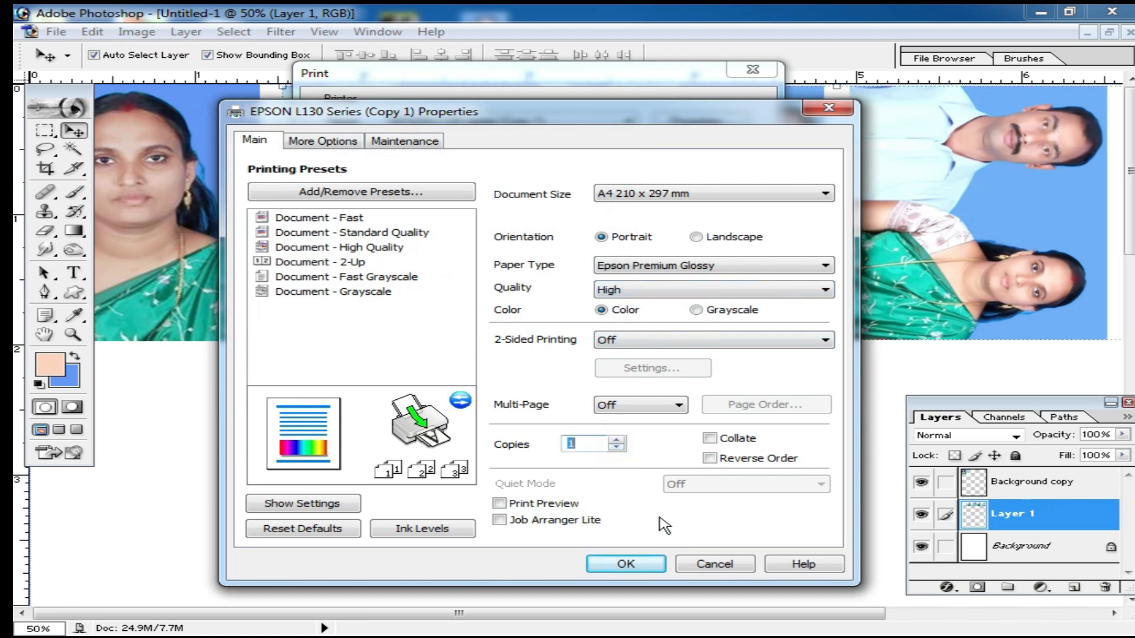
click(626, 565)
drag(600, 89, 657, 290)
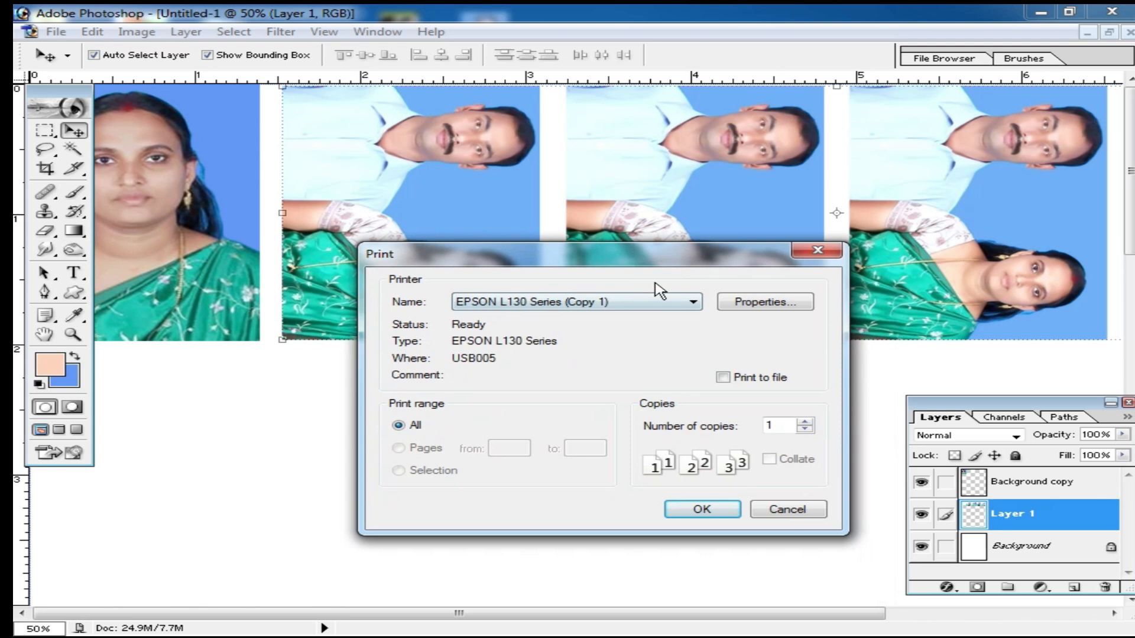
click(822, 254)
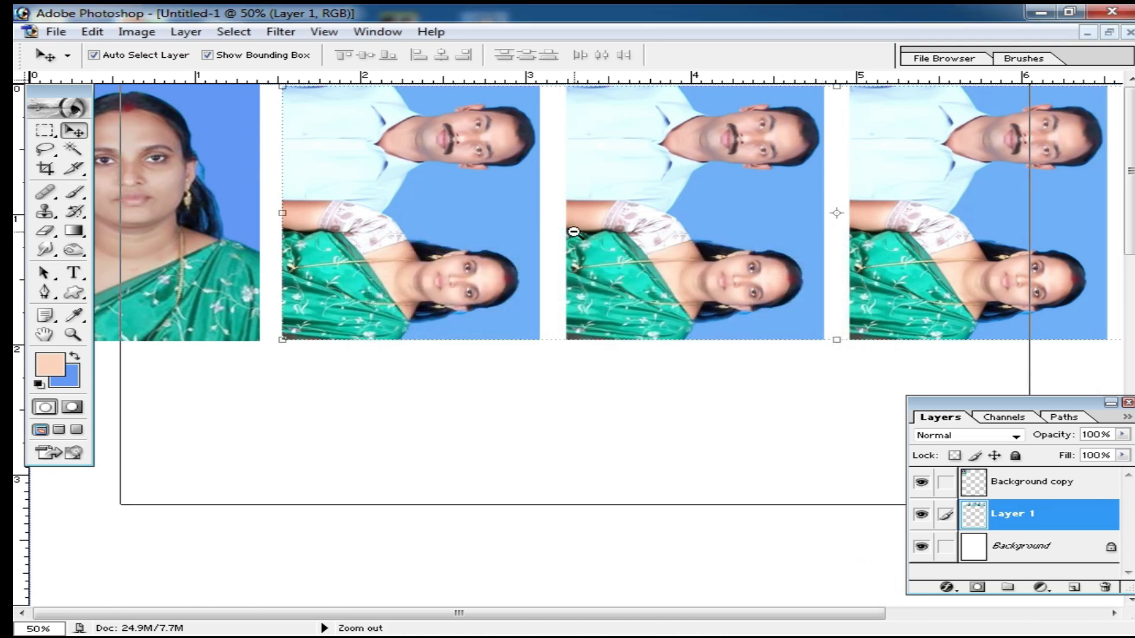
Move the portrait out of the page's upper-left corner into the empty area below the row of couple photos
alt+click(573, 232)
ctrl+click(420, 142)
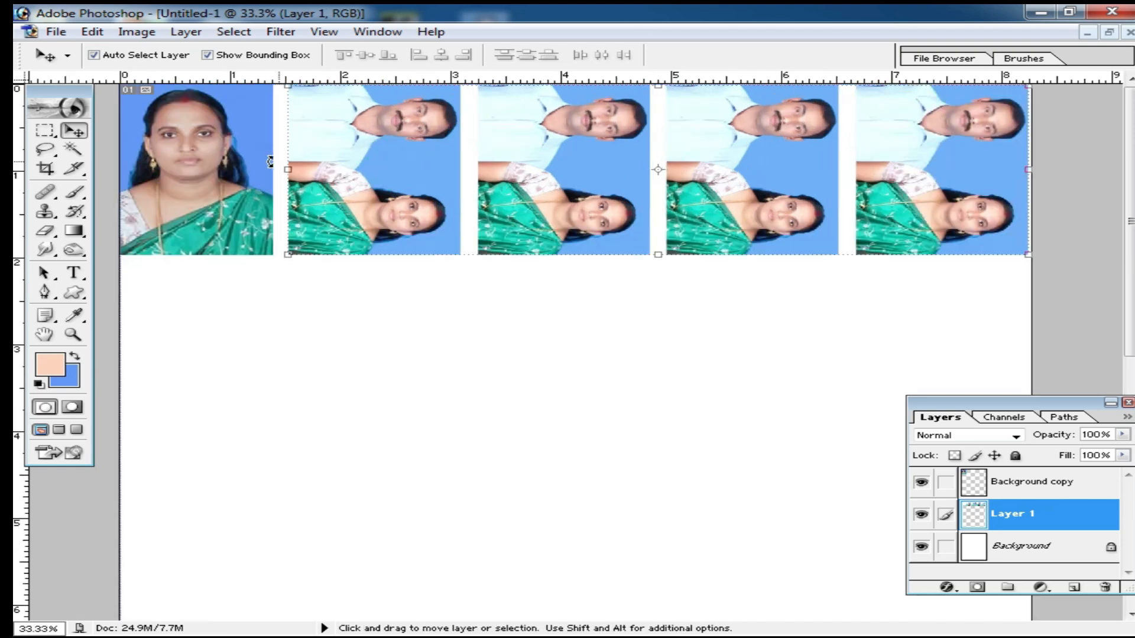
key(ctrl+t)
key(Return)
drag(202, 148, 320, 494)
click(329, 173)
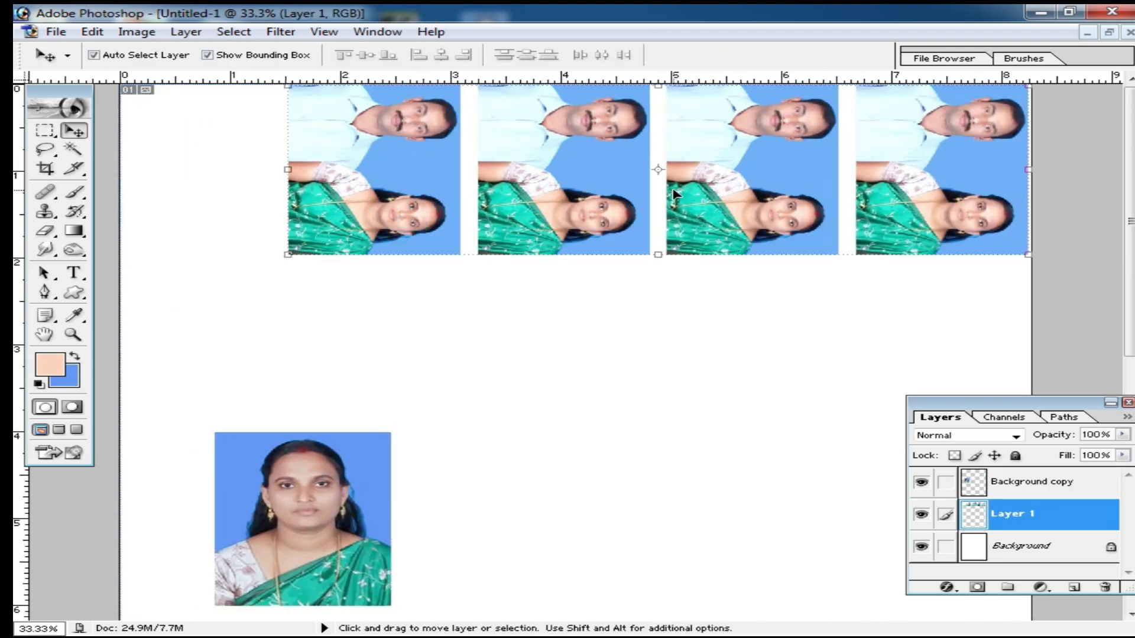
Move the portrait back to the page's upper-left corner, slightly past the left edge beside the row of couple photos
click(303, 521)
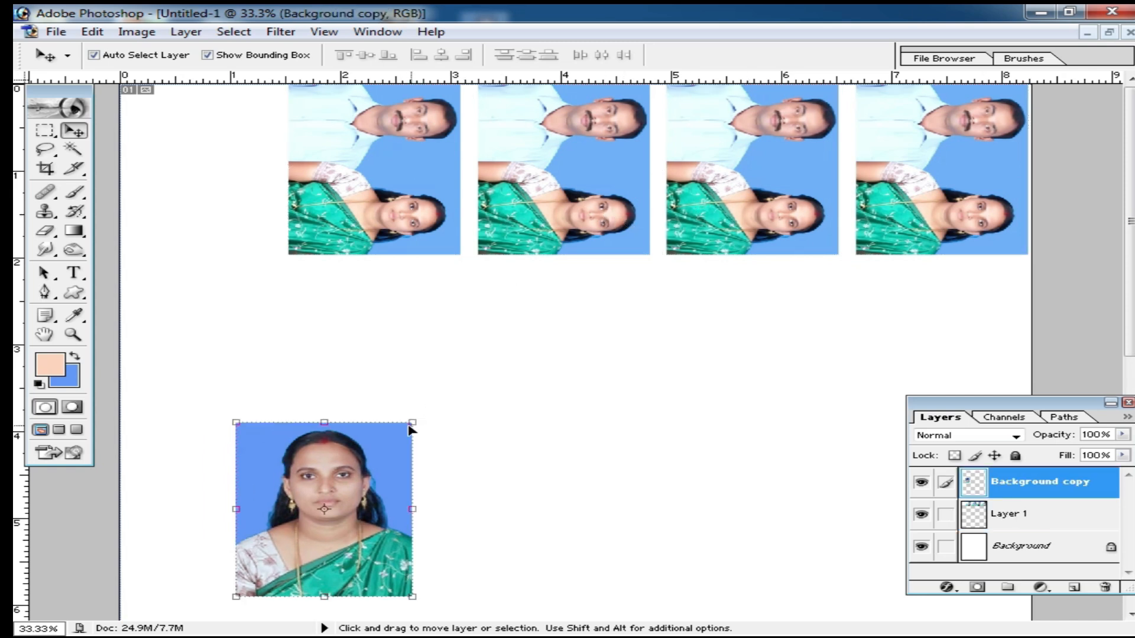
drag(342, 474, 598, 378)
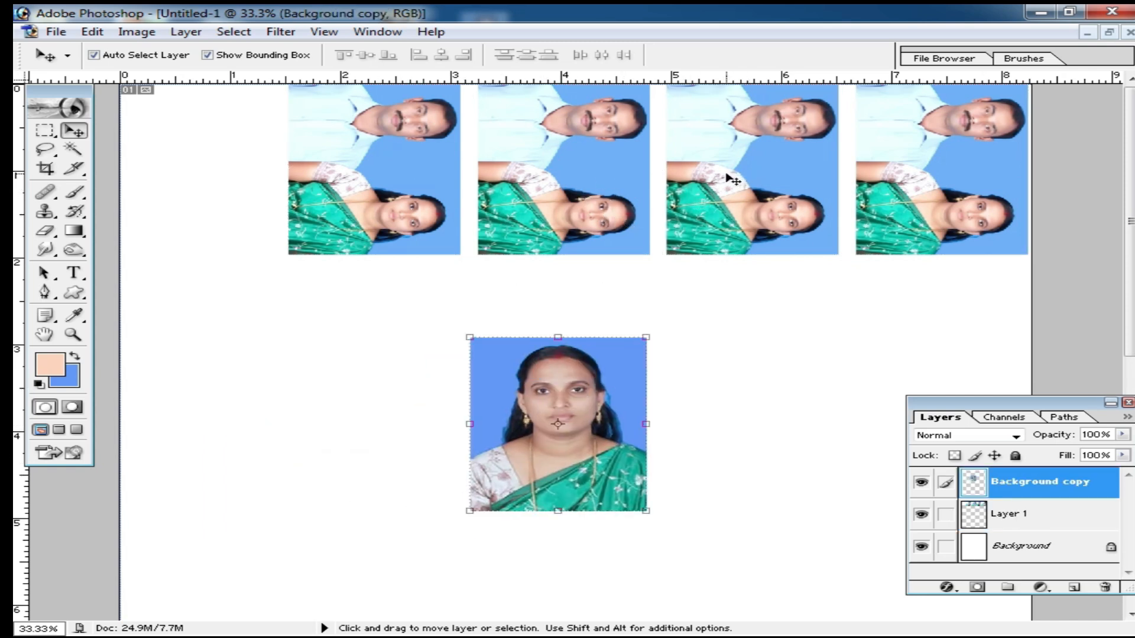
drag(480, 409, 212, 171)
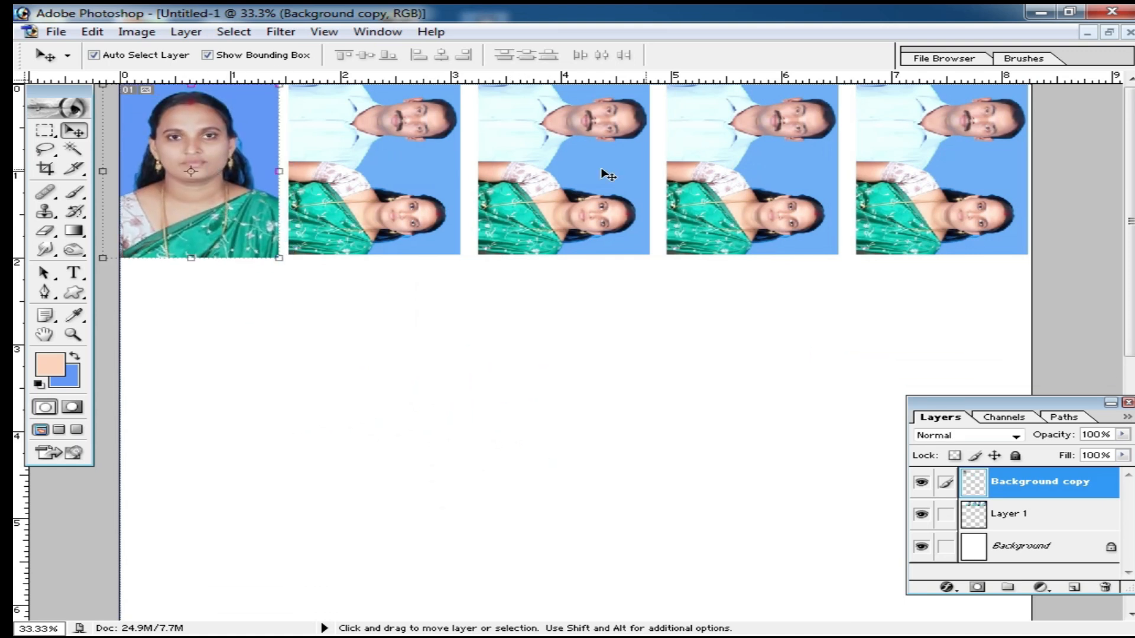